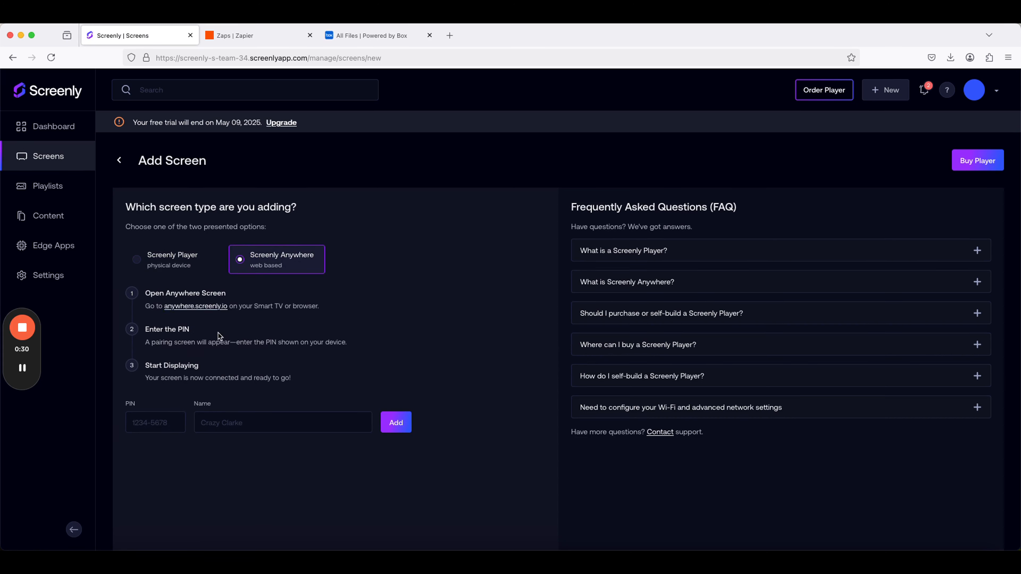
Open the Screenly Anywhere pairing page and enter its displayed pairing PIN in the PIN field of the Add Screen form.
click(213, 306)
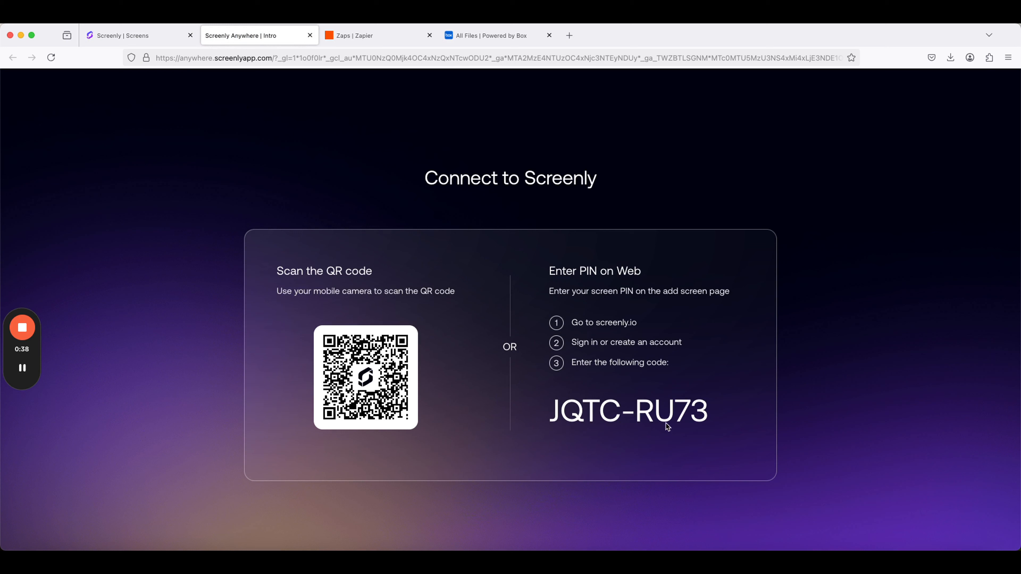
click(122, 42)
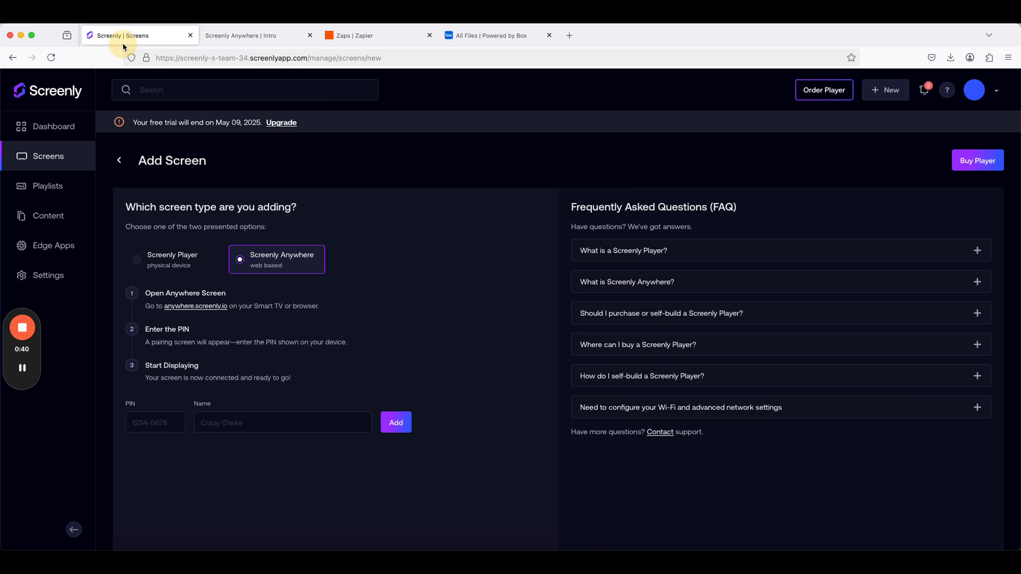
click(157, 423)
text(JQTC)
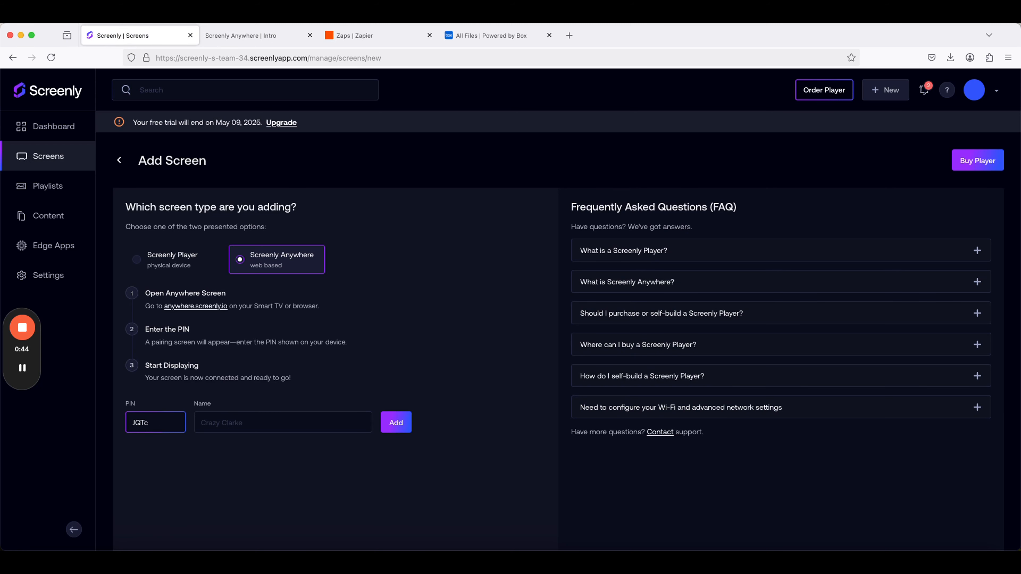
click(274, 36)
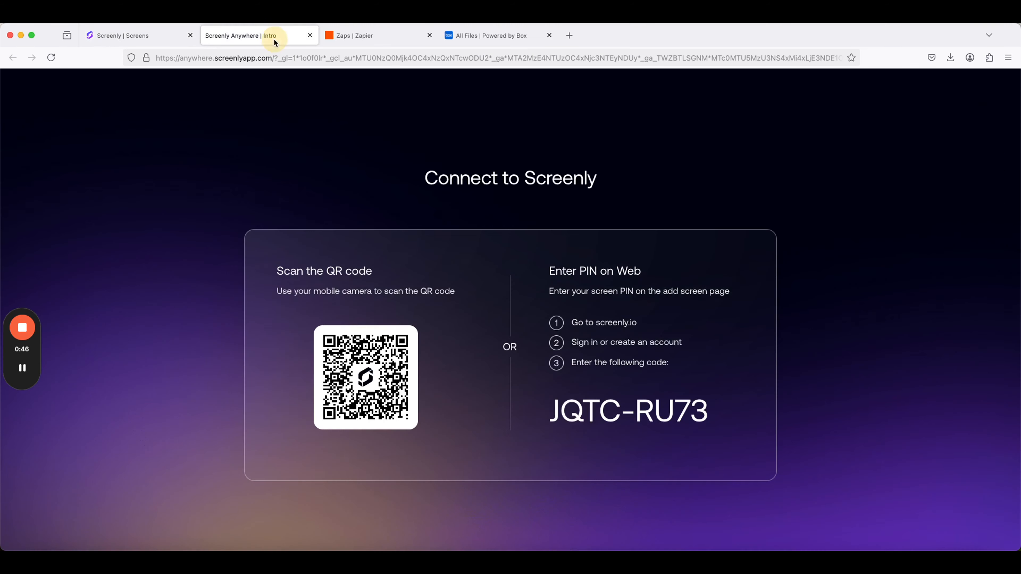
click(140, 37)
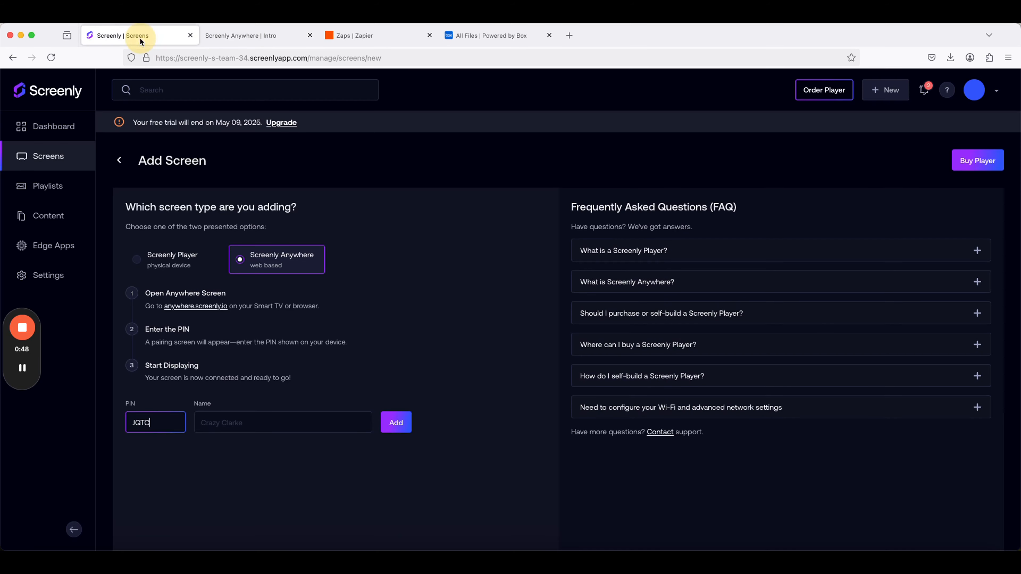
text(R)
Name the new Anywhere screen Test Screen and add it to the account.
click(223, 423)
text(Ts)
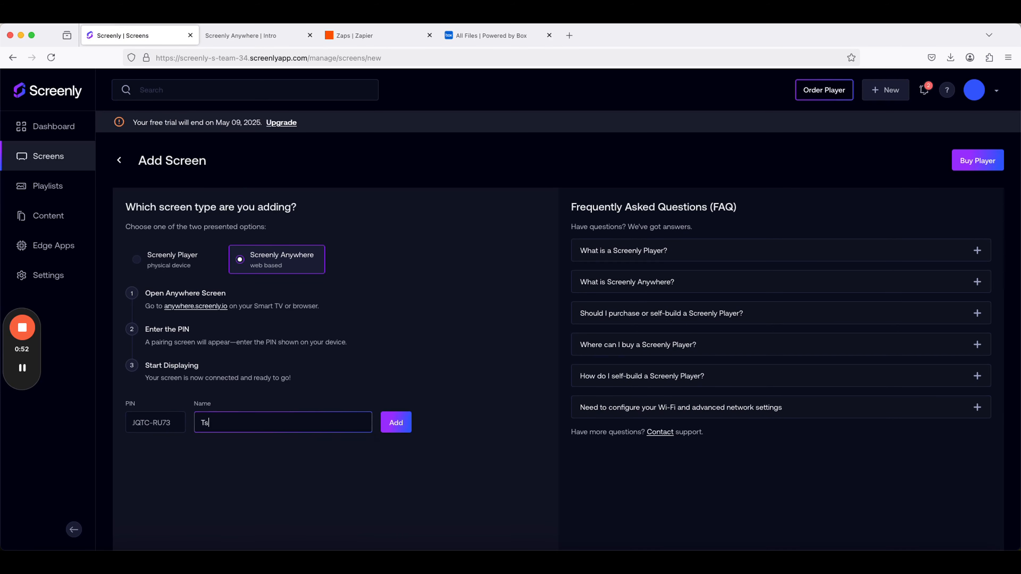
key(BackSpace)
text(est Screen)
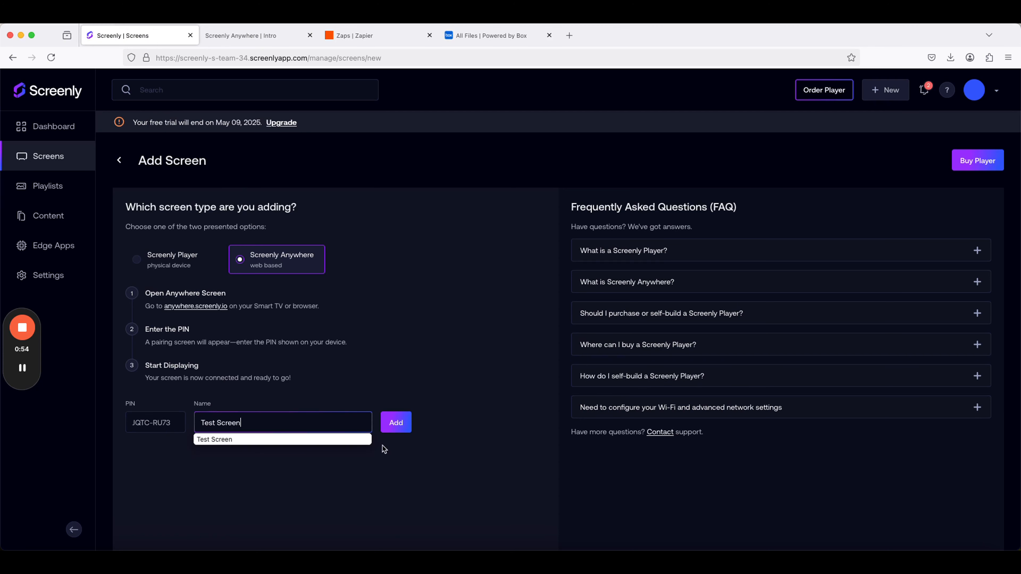
click(402, 426)
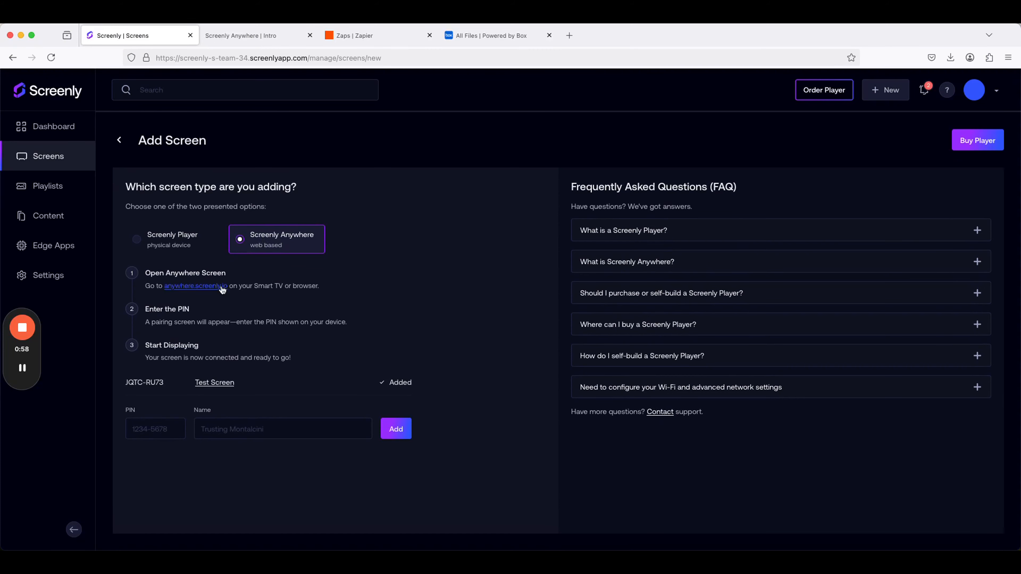
Check Test Screen in the screens list and look at its web player output.
click(41, 157)
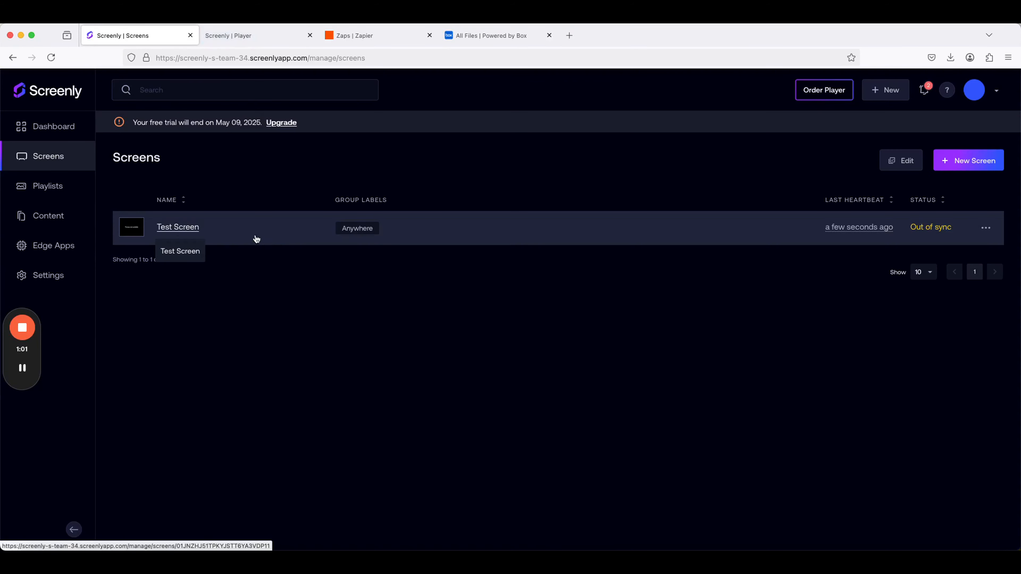
click(243, 36)
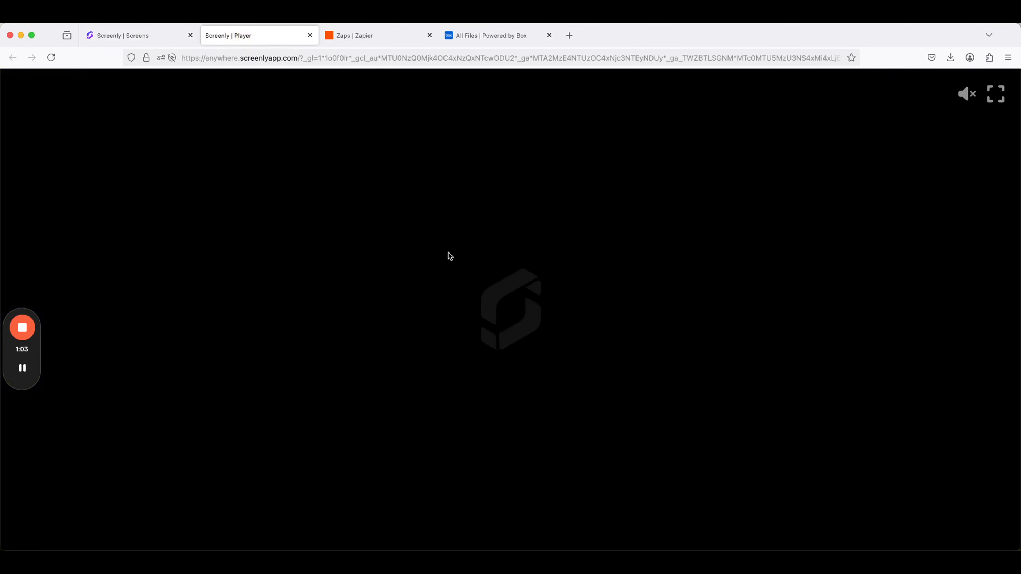
click(136, 37)
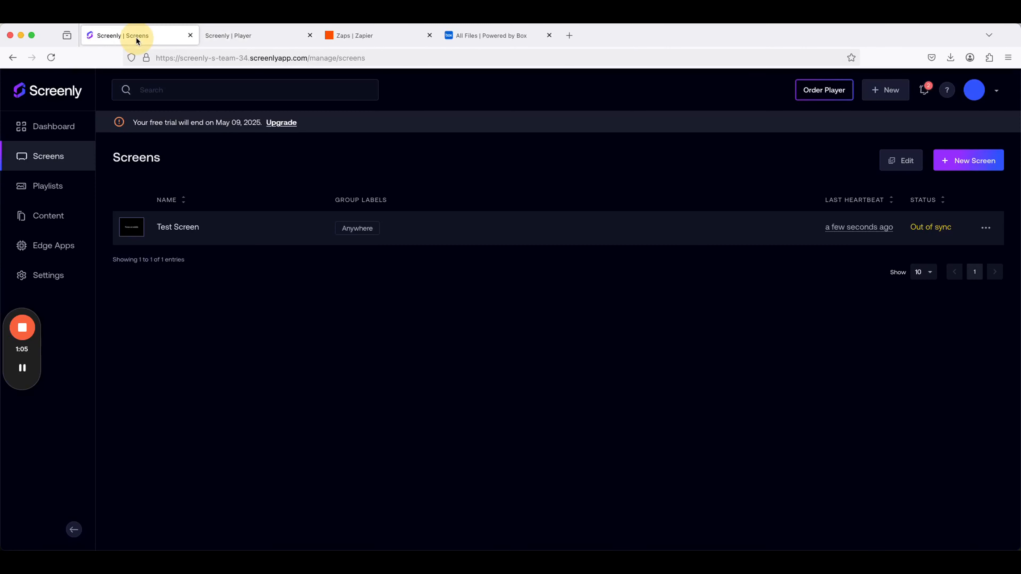
Start a new playlist and name it Test Playlist.
click(61, 184)
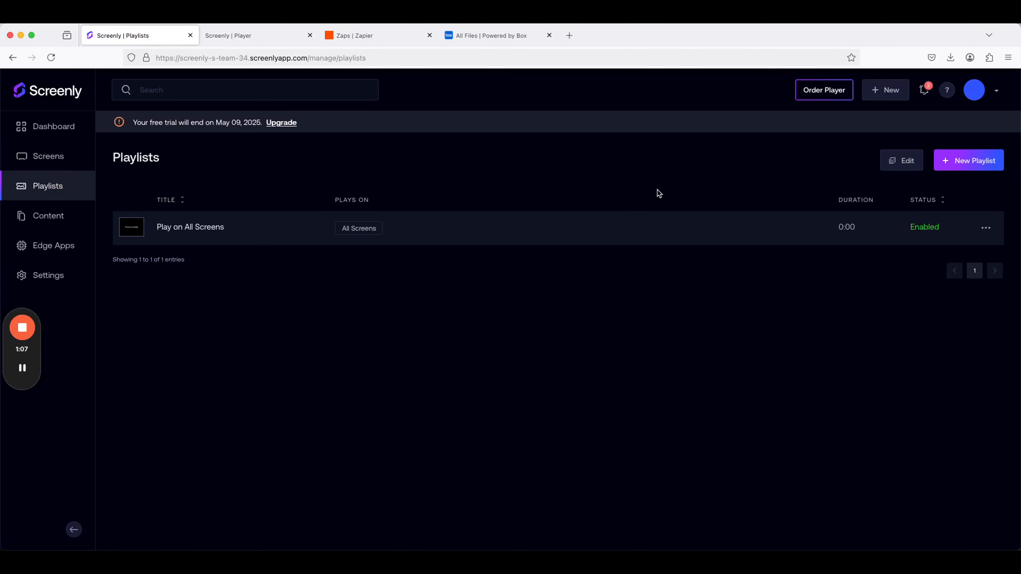
click(949, 163)
click(224, 213)
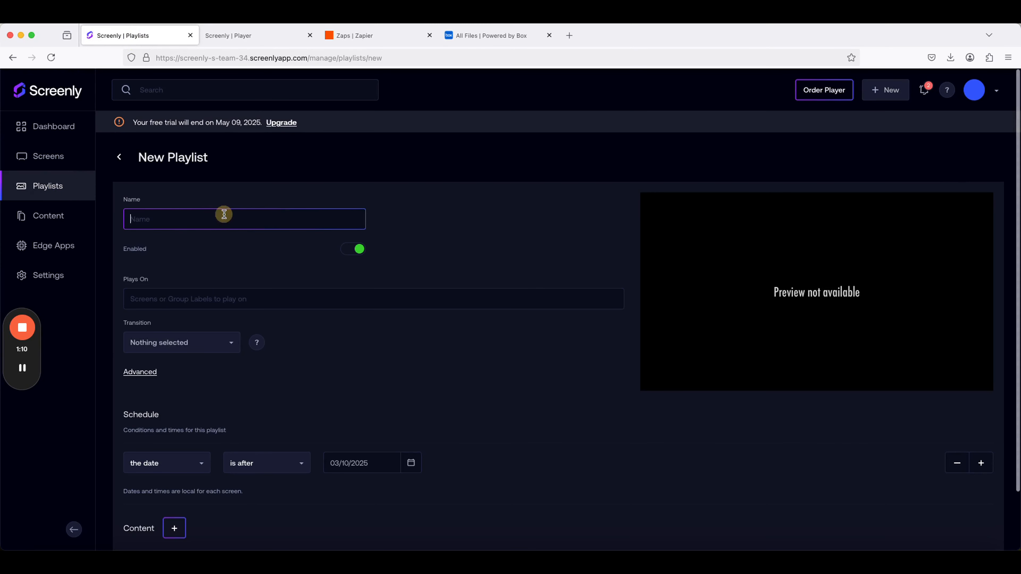
text(Test Playlist)
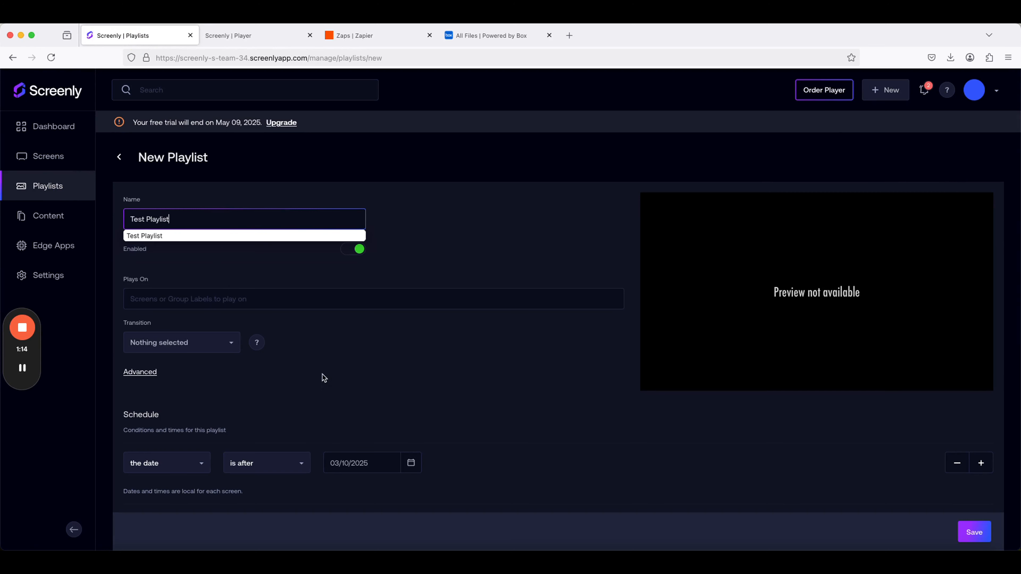
Set the playlist to play on the Test Screen label and save the playlist.
click(246, 300)
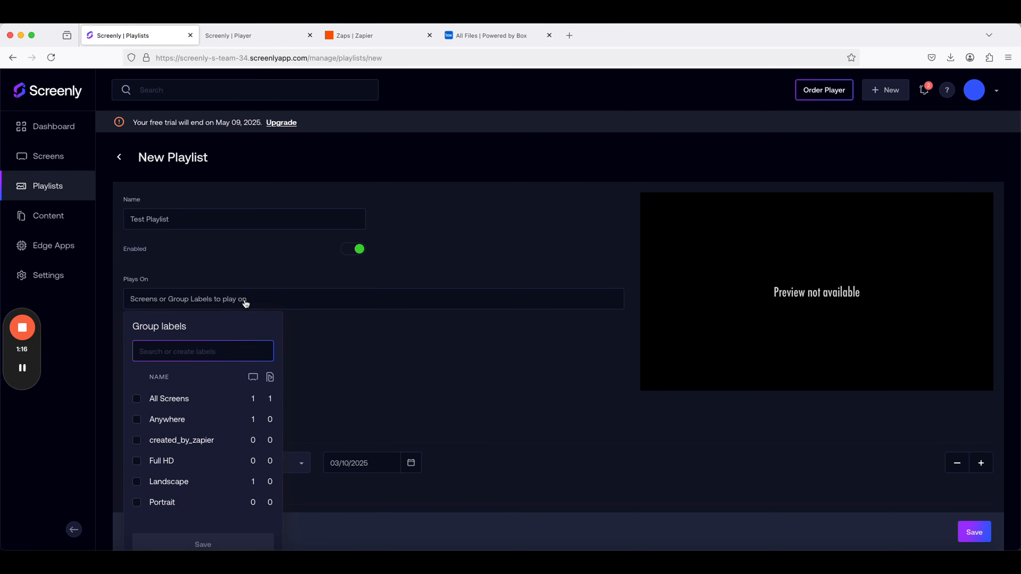
scroll(194, 478, down, 3)
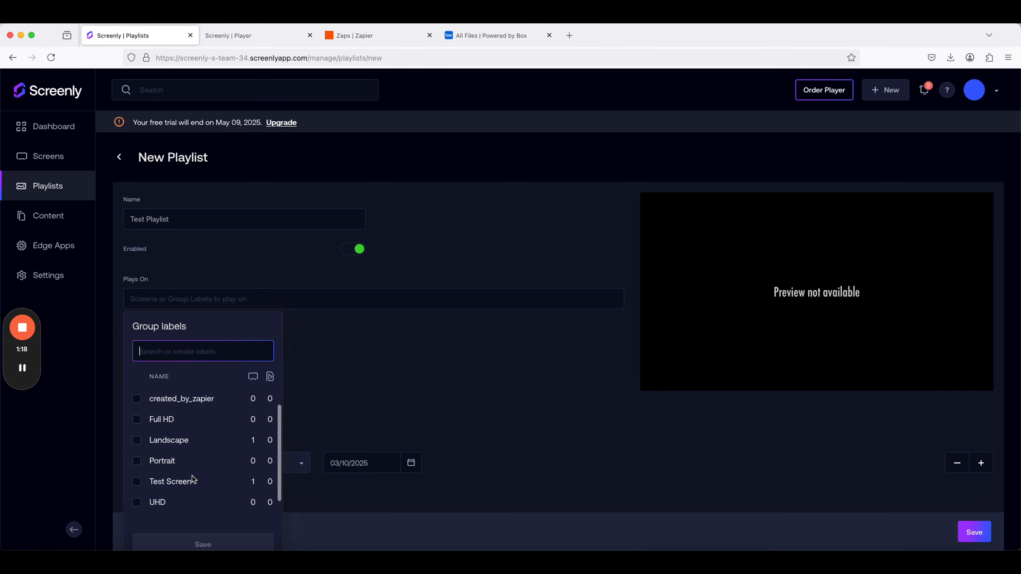
click(137, 463)
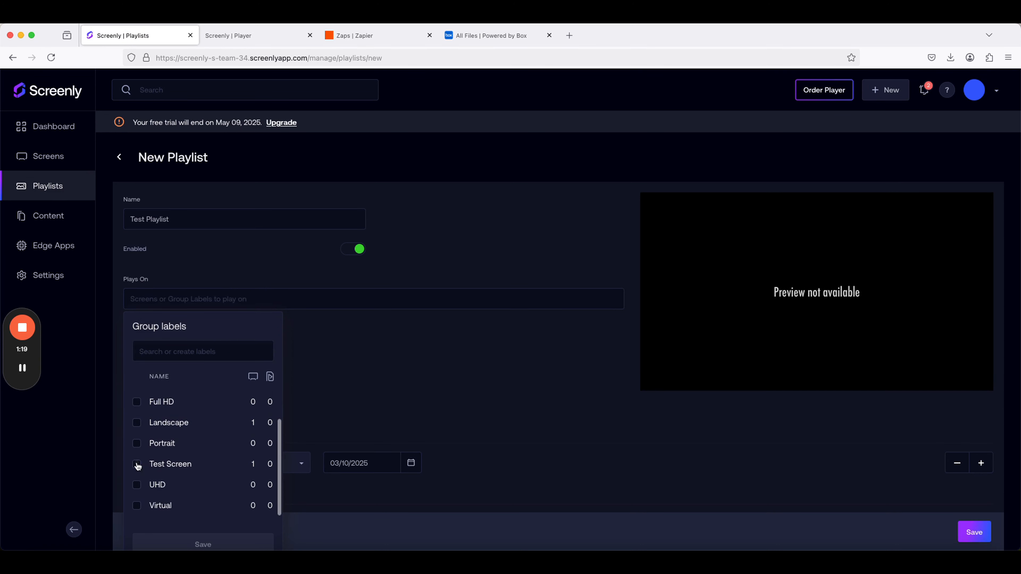
click(185, 545)
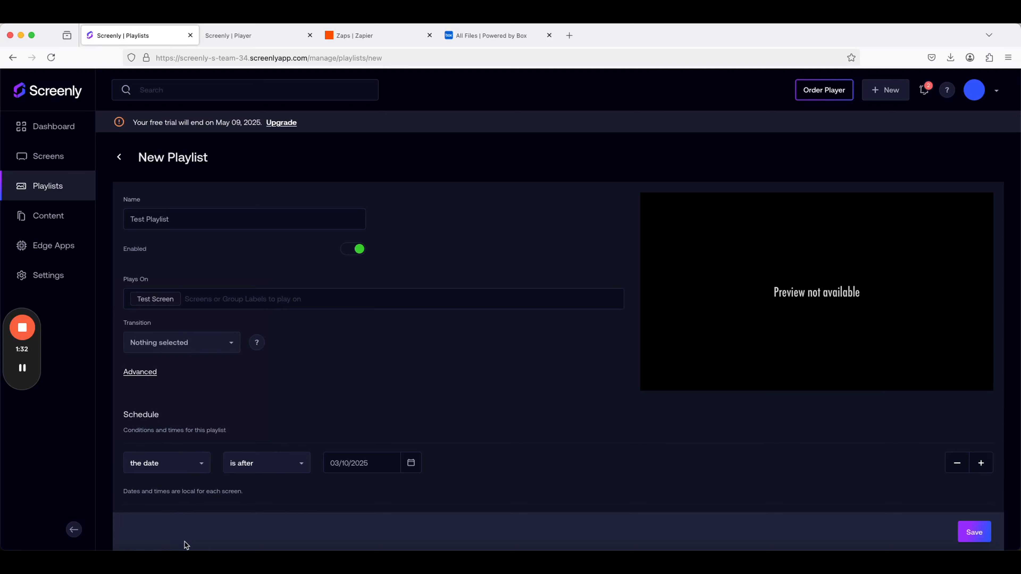
scroll(185, 545, down, 3)
click(961, 513)
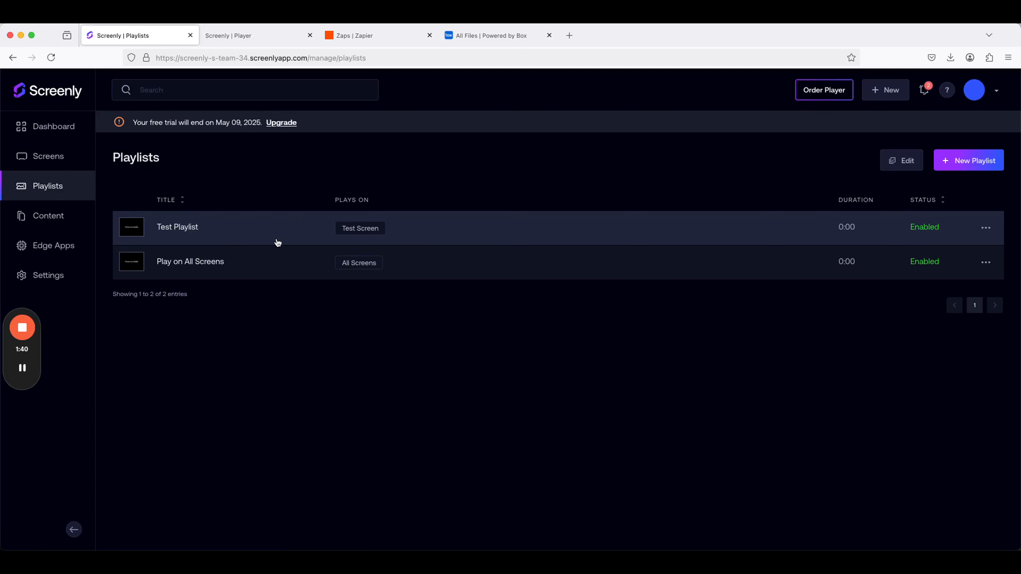
Check the status of Test Screen in the screens list, and return to the playlists.
click(47, 157)
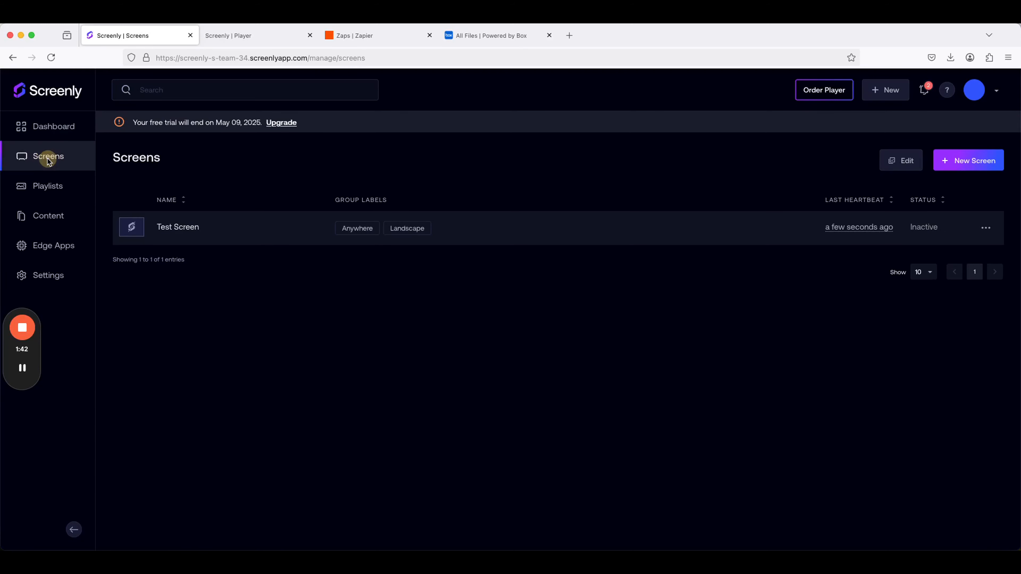
click(72, 195)
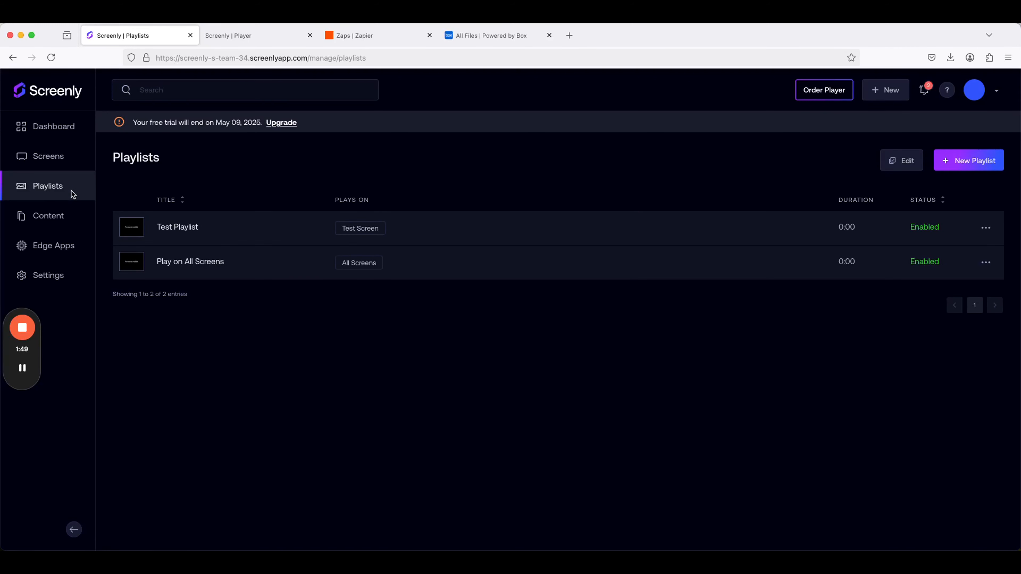
Switch to Zapier and create a new Zap.
click(400, 42)
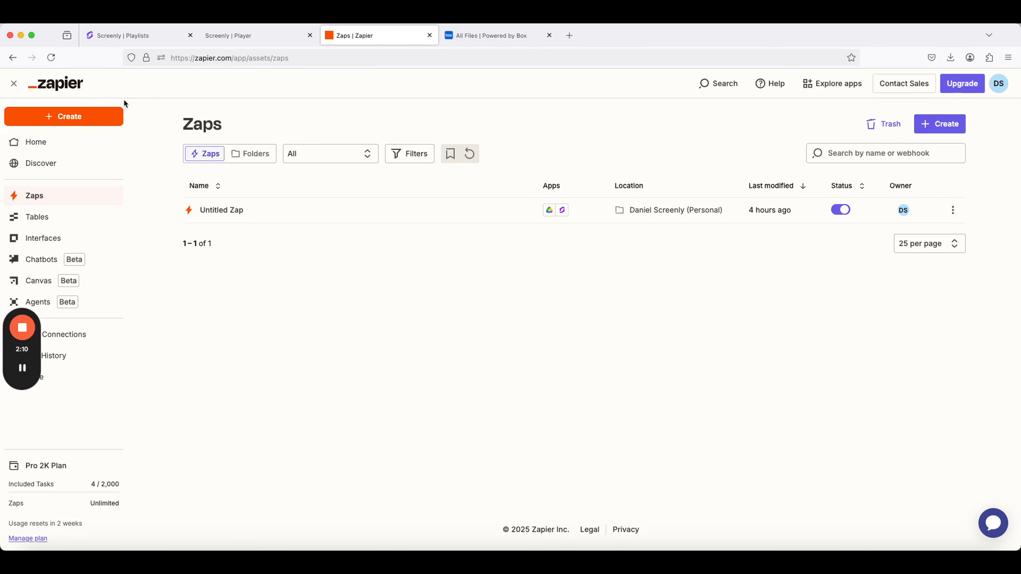
click(100, 121)
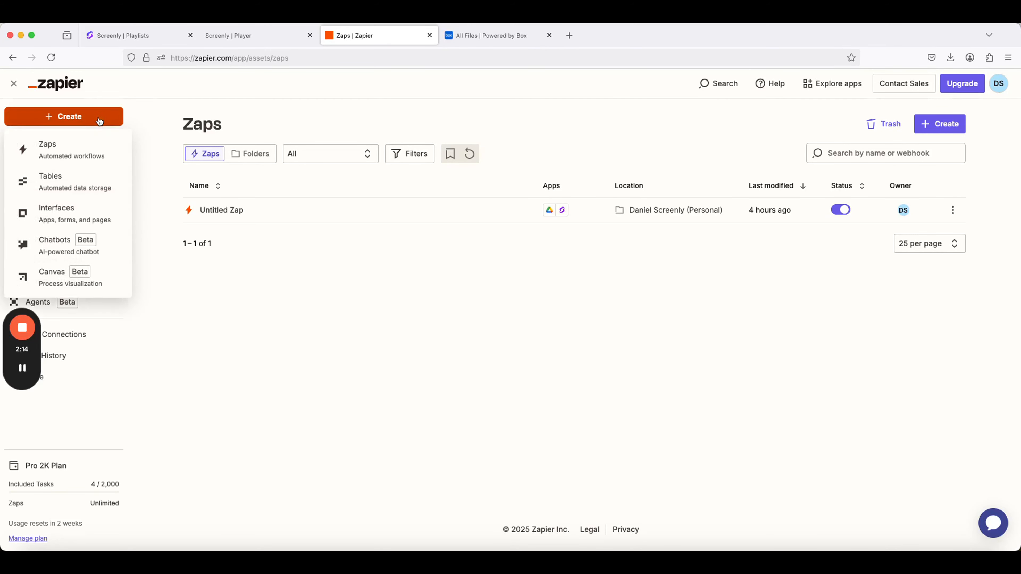
click(95, 154)
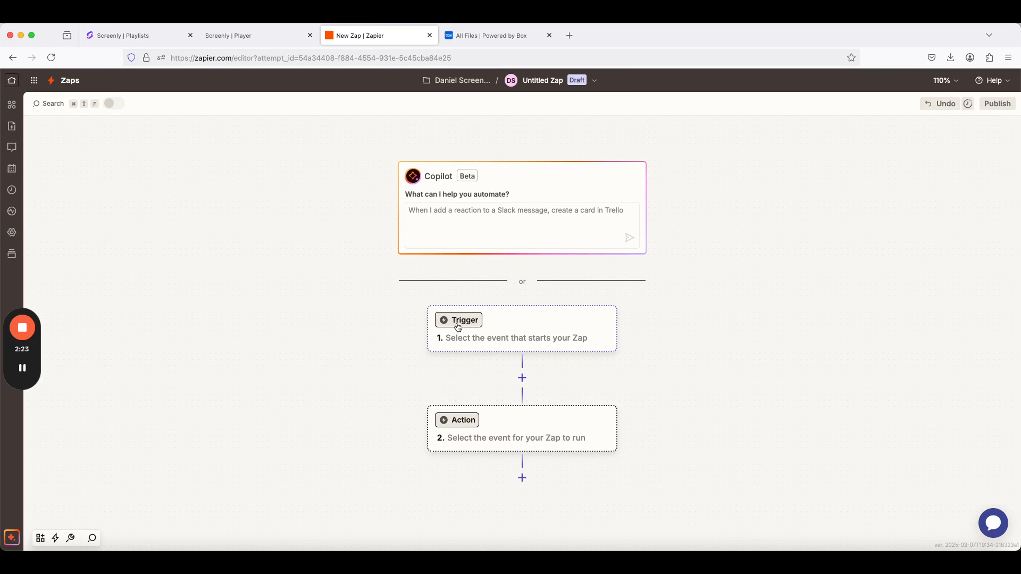
Set the Zap's trigger to the Box app with the New File event.
click(458, 324)
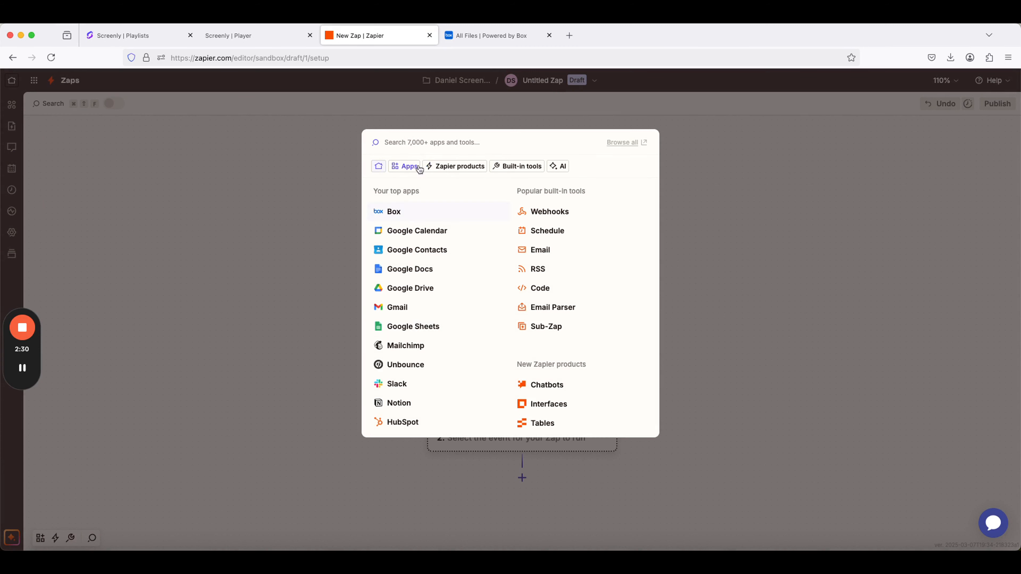
text(box)
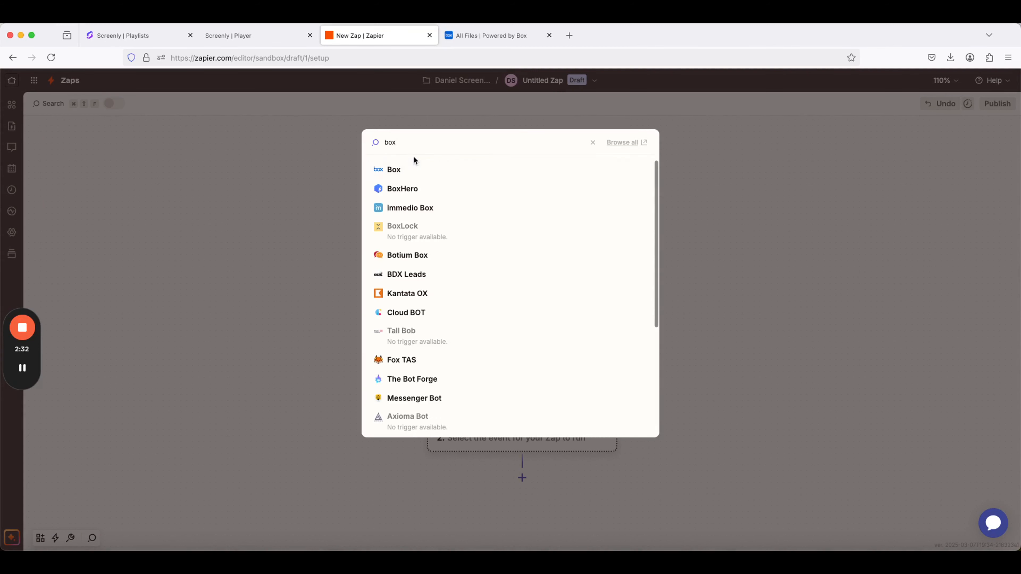
click(406, 173)
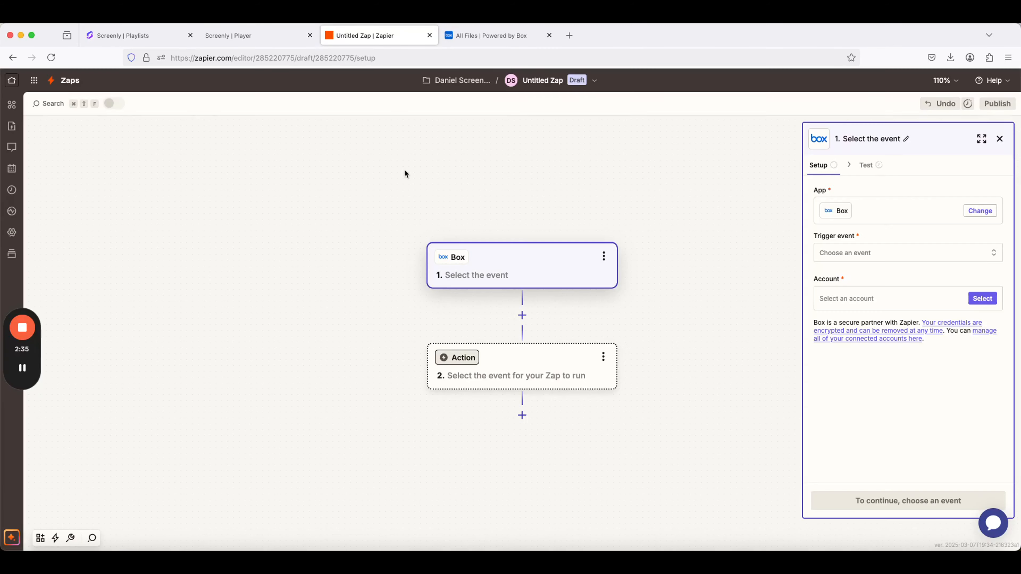
click(837, 253)
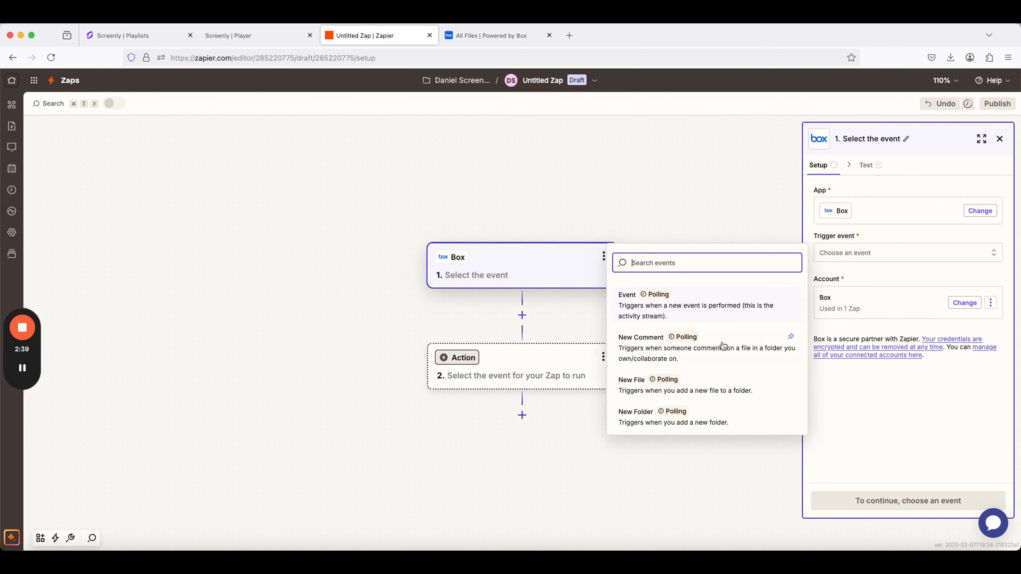
click(698, 386)
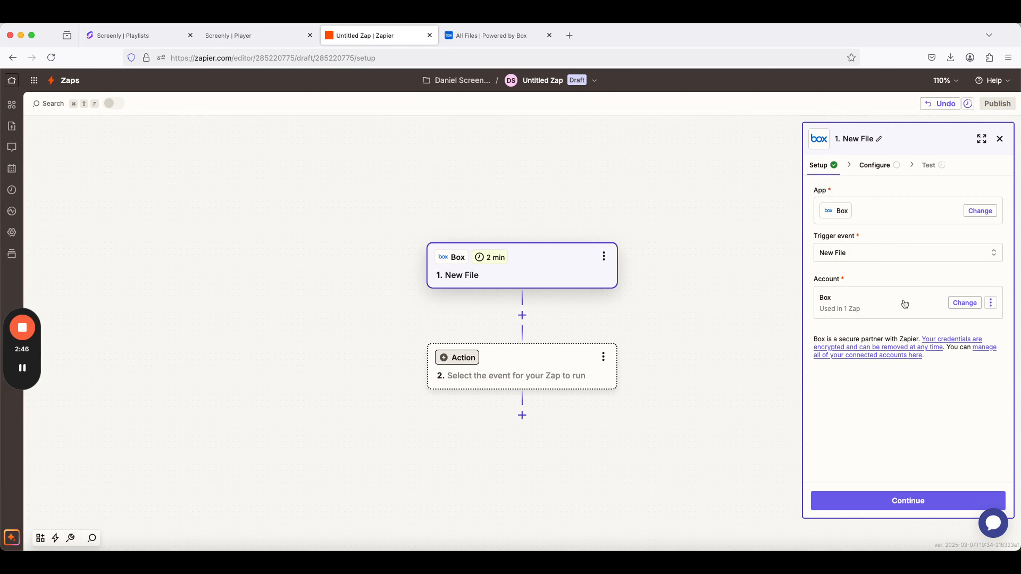
click(991, 303)
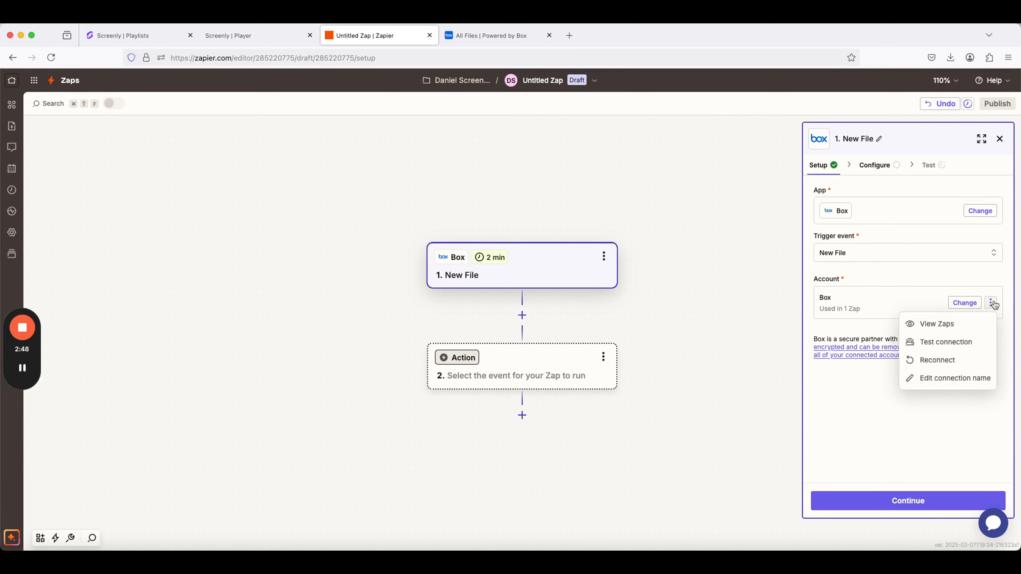
click(965, 303)
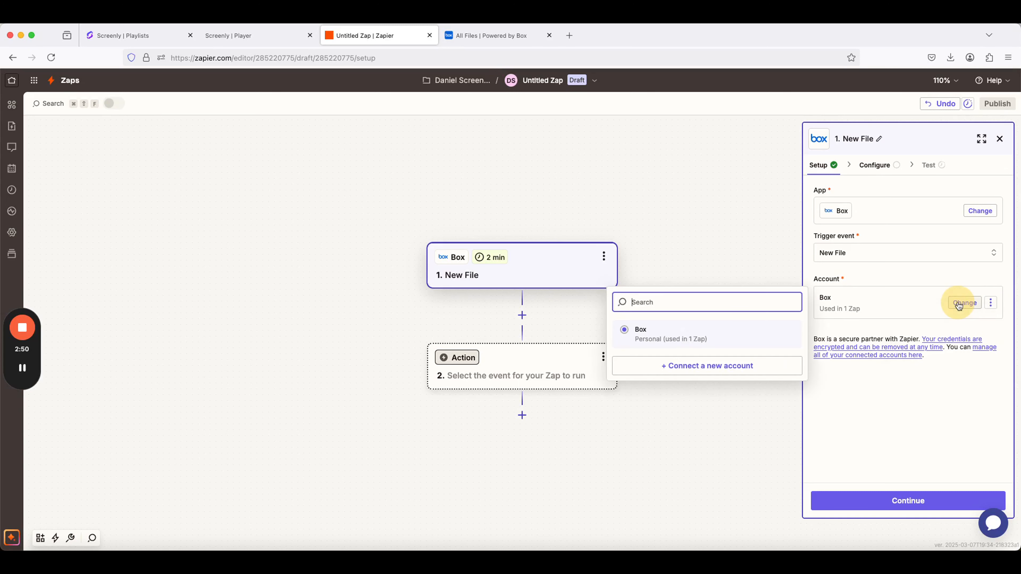
click(696, 369)
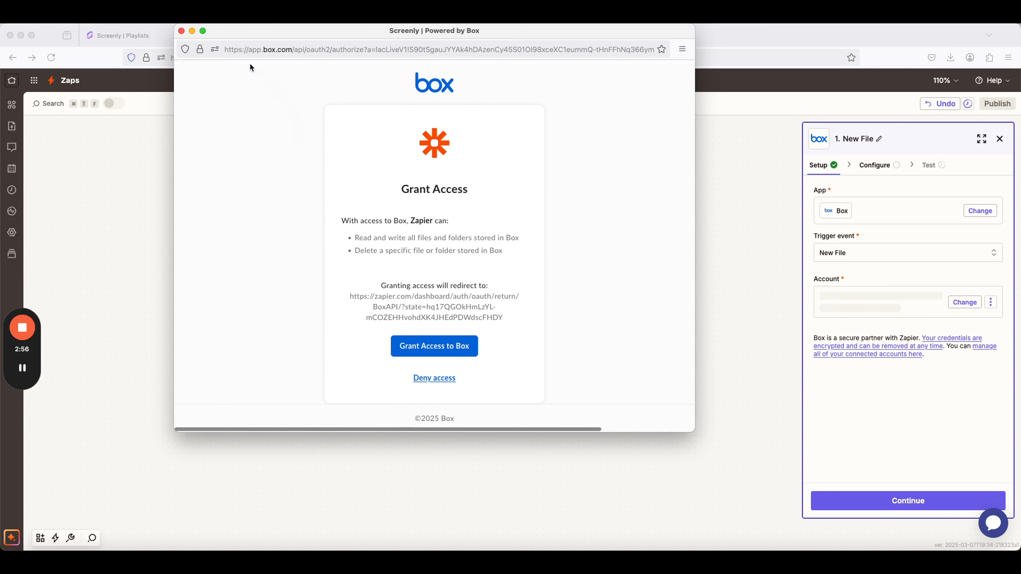
click(179, 31)
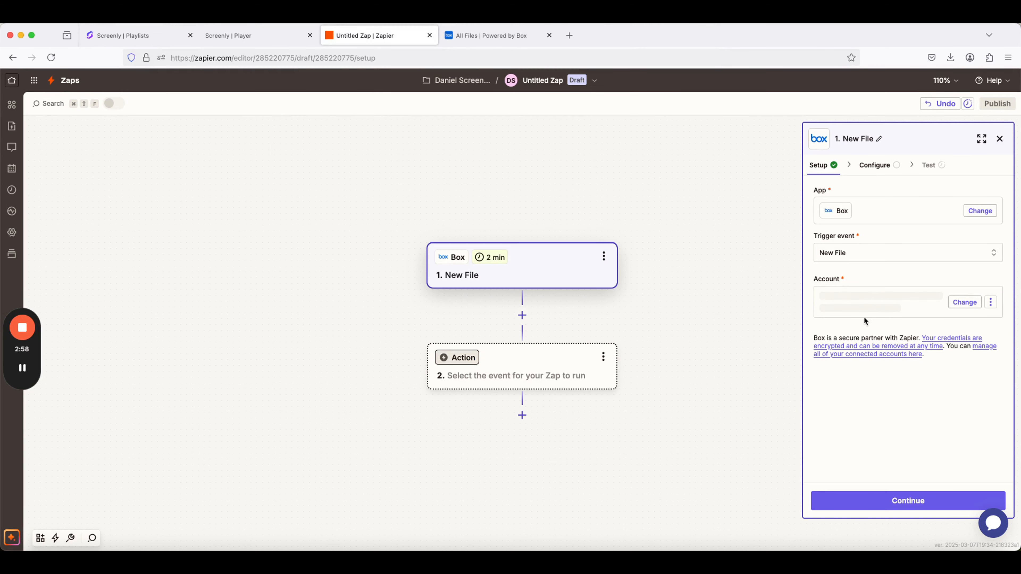
Configure the Box trigger to watch the All Files/Screen Files folder, keeping Share set to None.
click(919, 503)
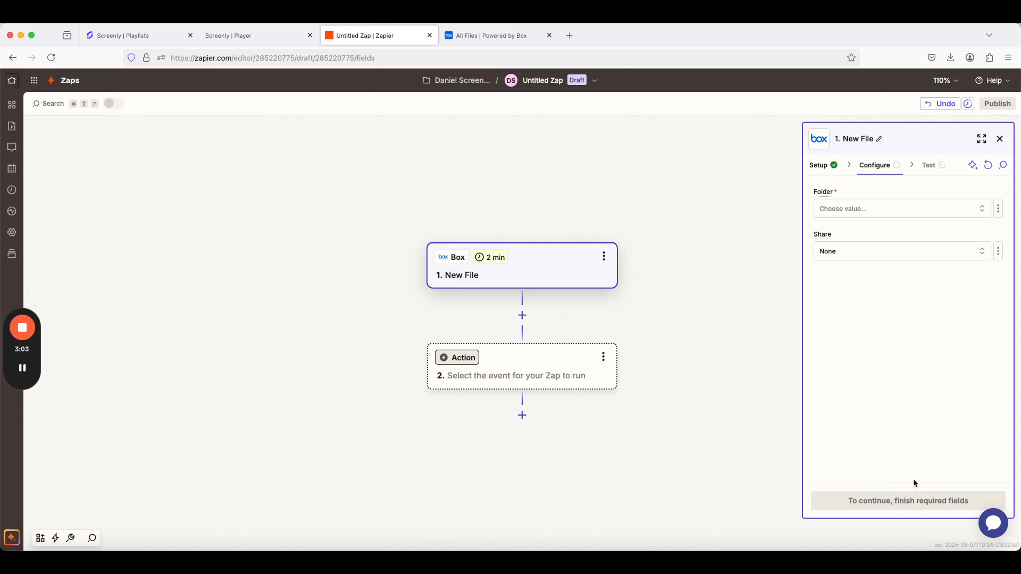
click(867, 214)
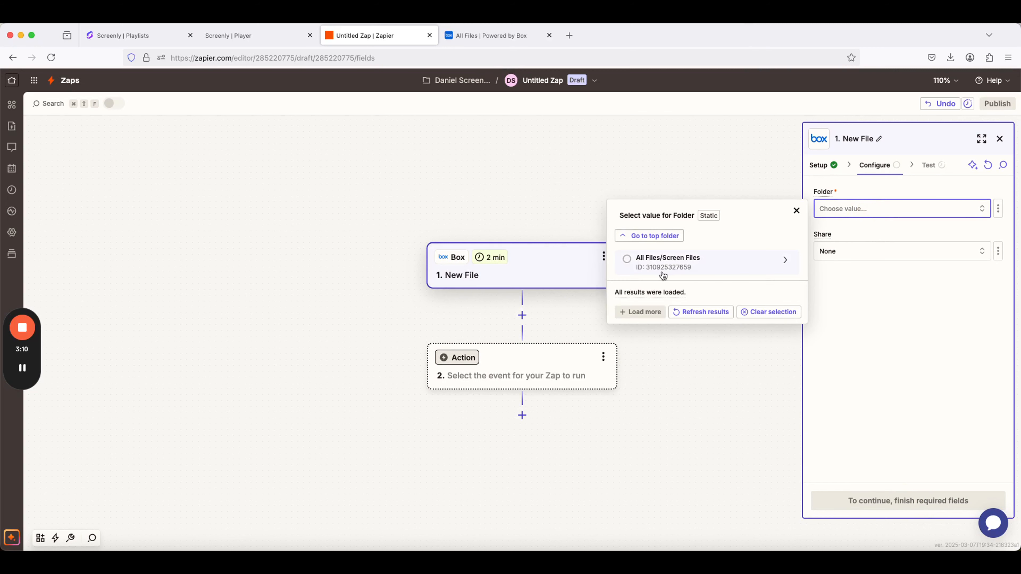
click(627, 259)
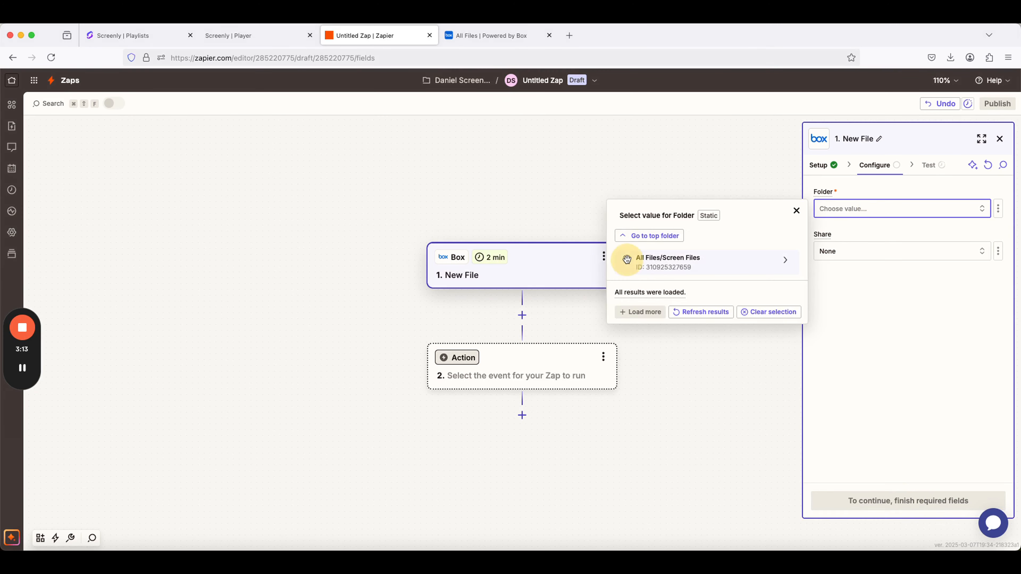
click(870, 252)
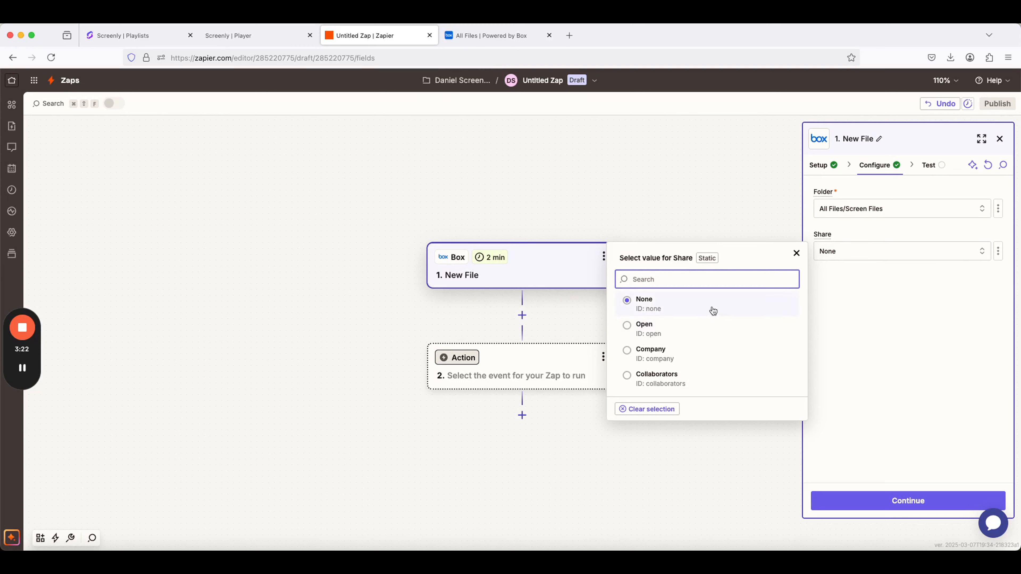
click(861, 328)
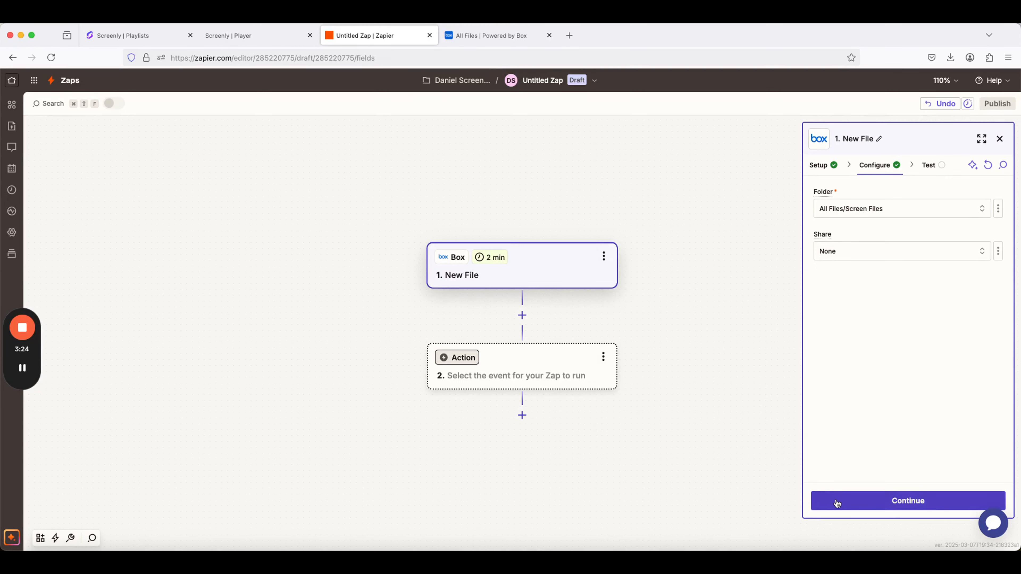
click(887, 505)
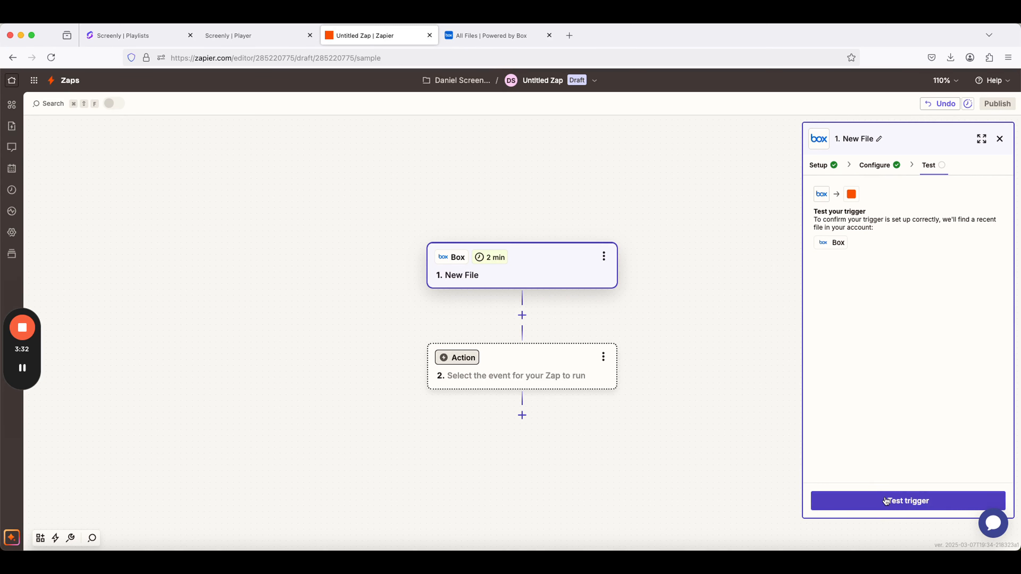
Test the Box trigger, check the Screen Files folder in Box, and continue in Zapier with the File A record.
click(886, 501)
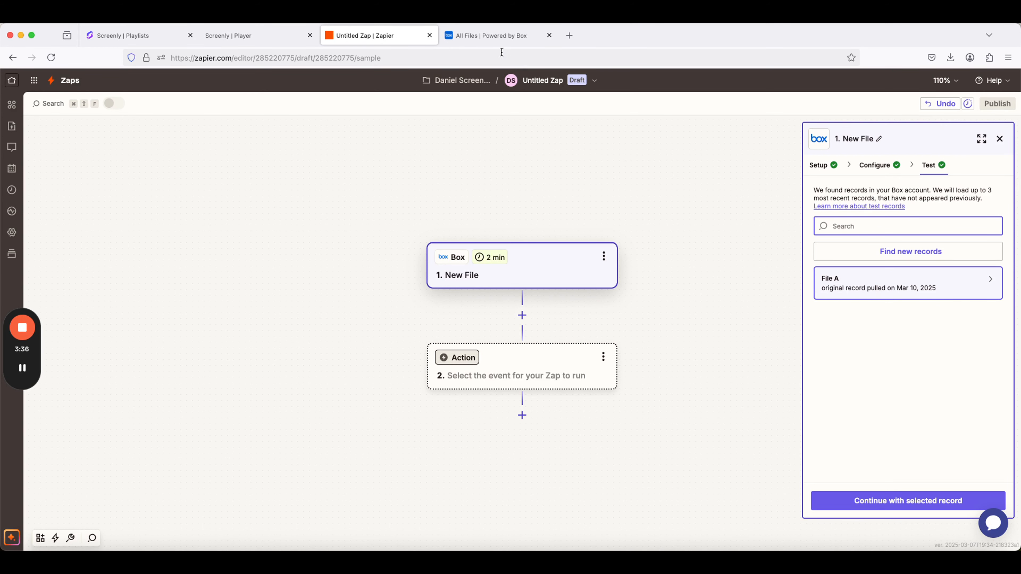
click(492, 36)
click(180, 186)
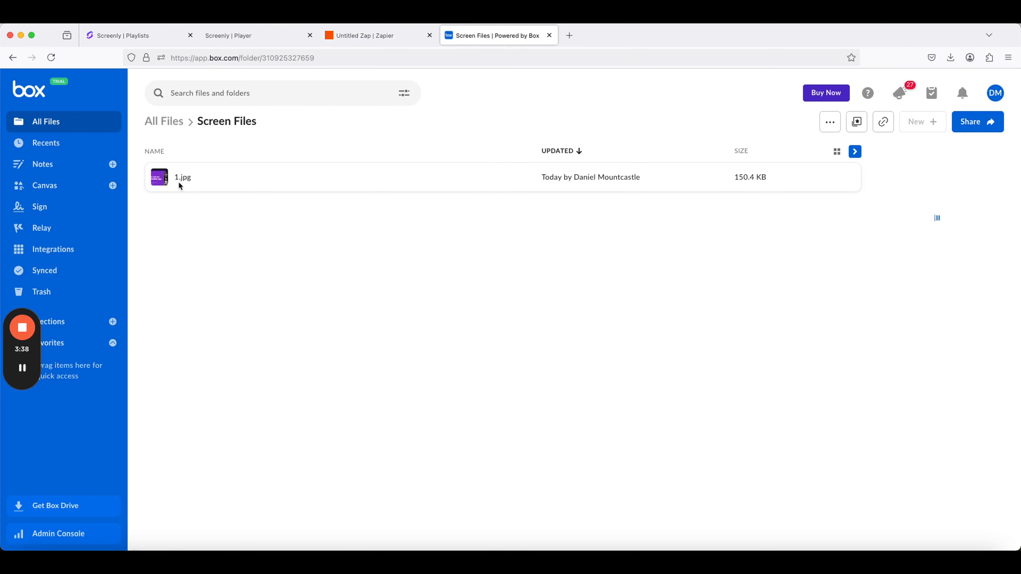
click(372, 35)
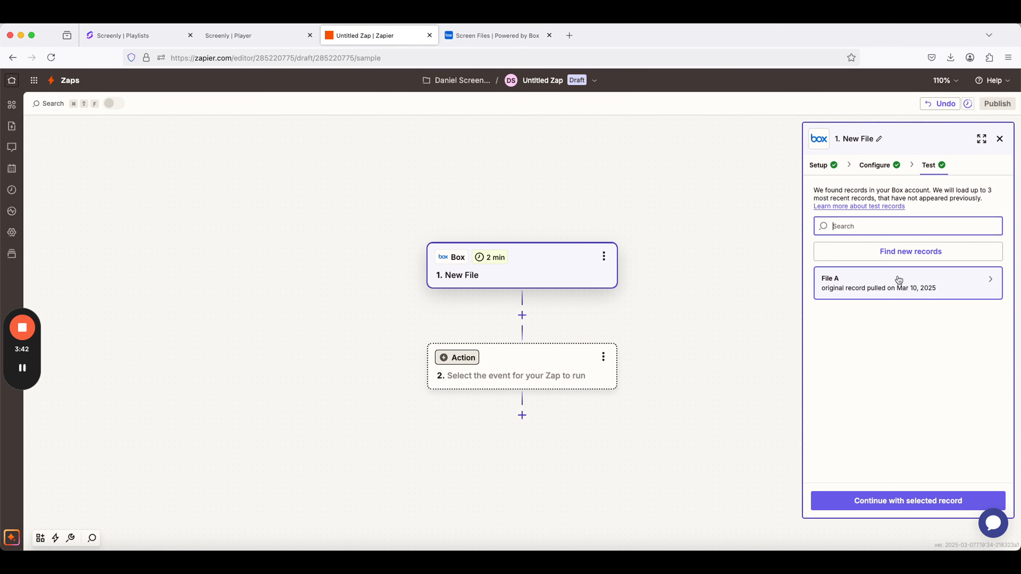
click(908, 501)
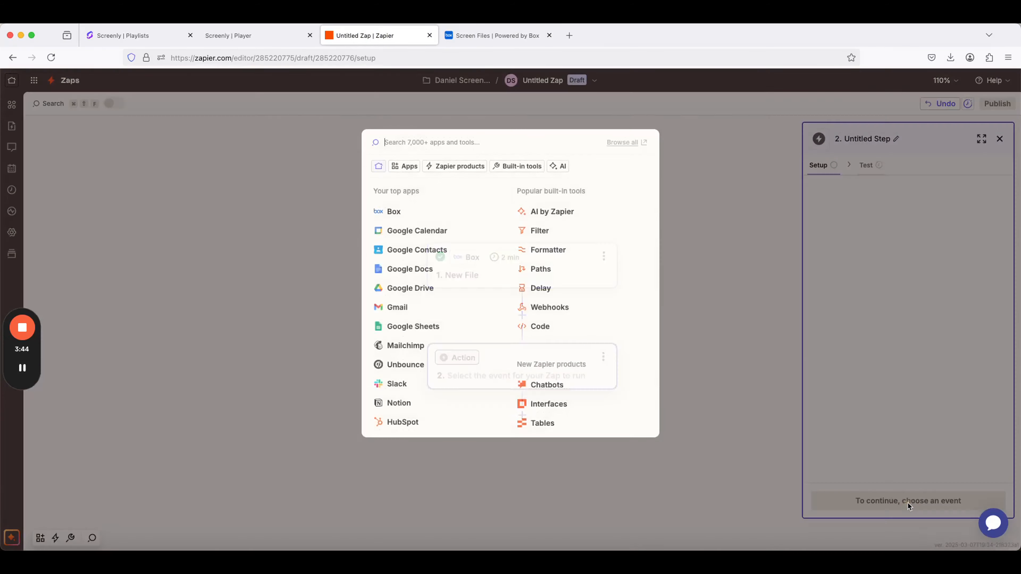
Set the Zap's action to Screenly's Complete Workflow event and select the Screenly #2 account.
click(755, 331)
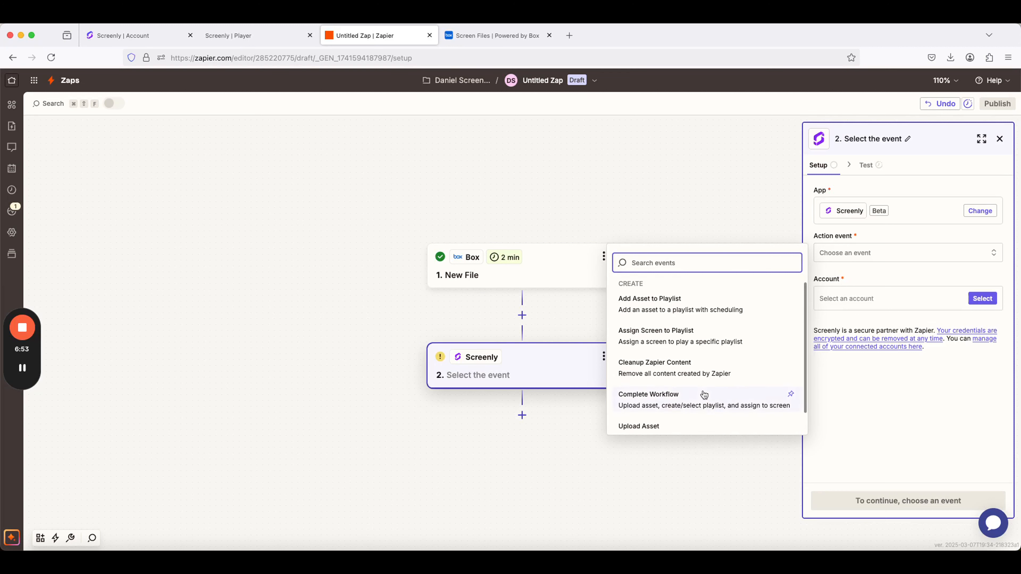
scroll(703, 394, down, 1)
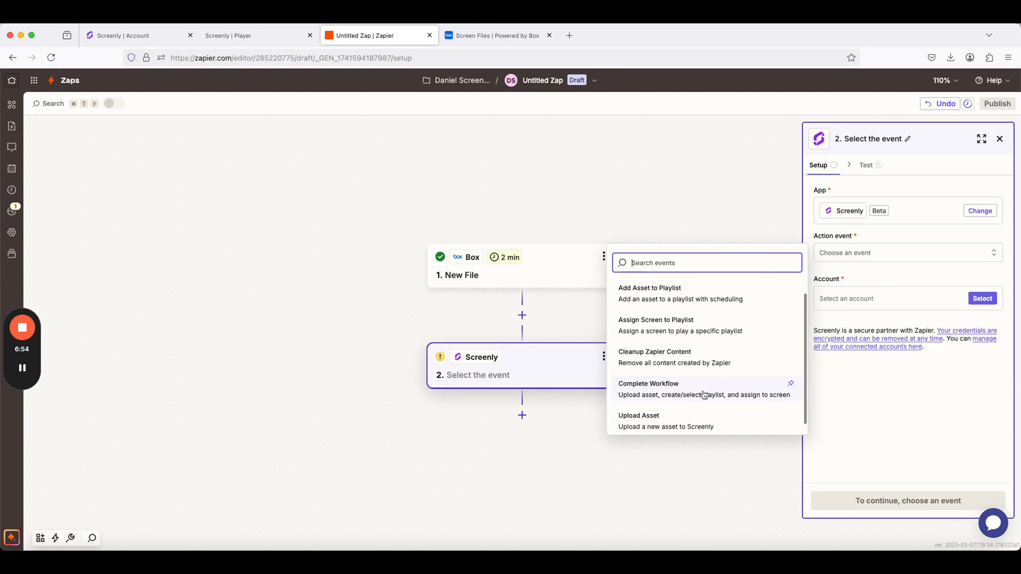
click(669, 395)
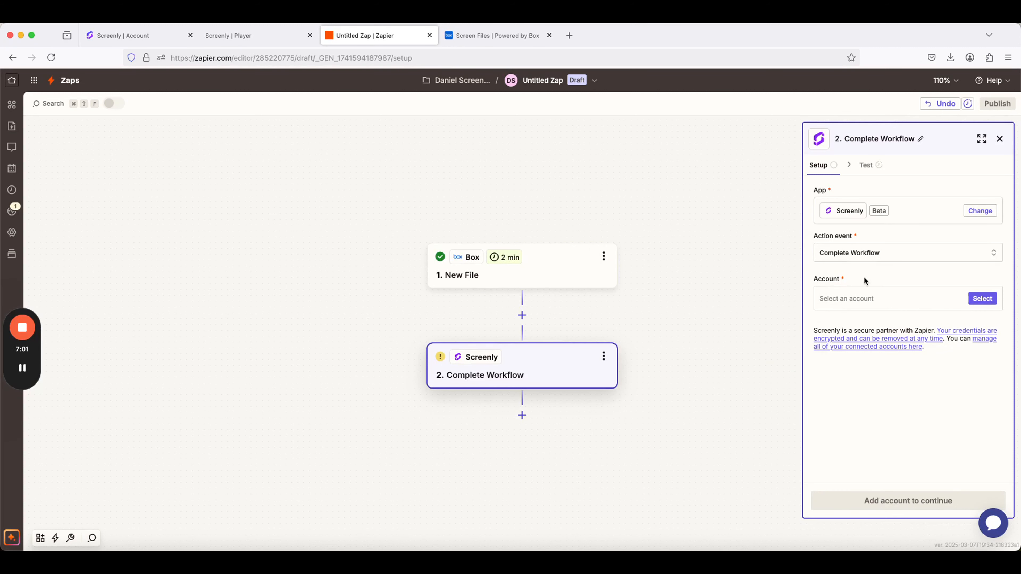
click(982, 298)
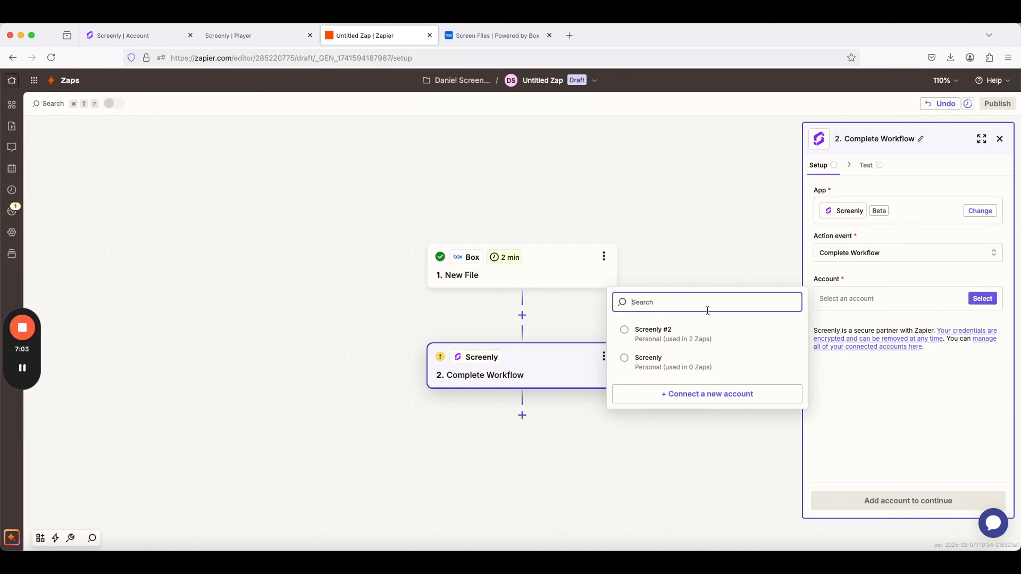
click(624, 330)
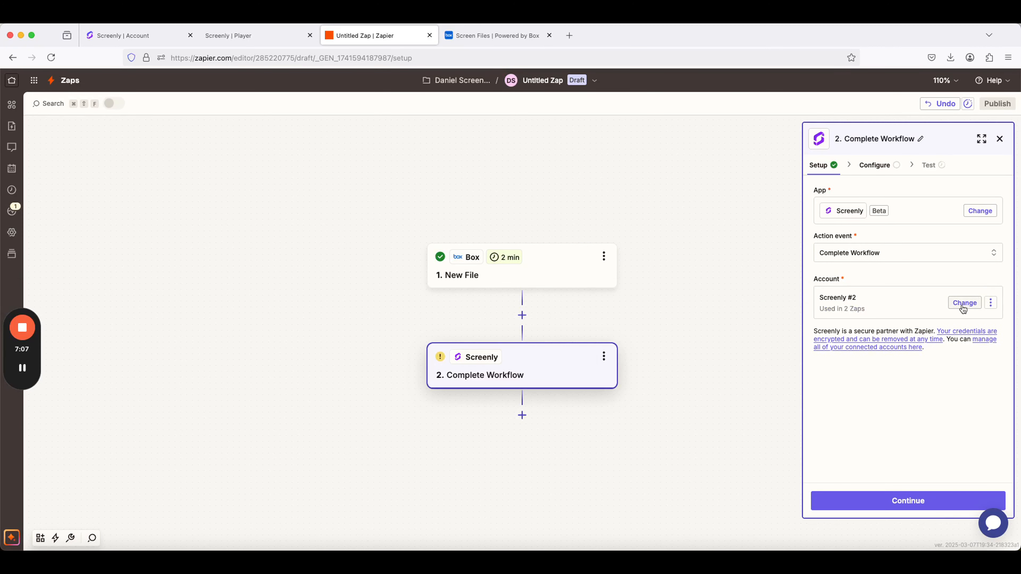
View the API key request for connecting a new Screenly account, and close it without connecting.
click(965, 302)
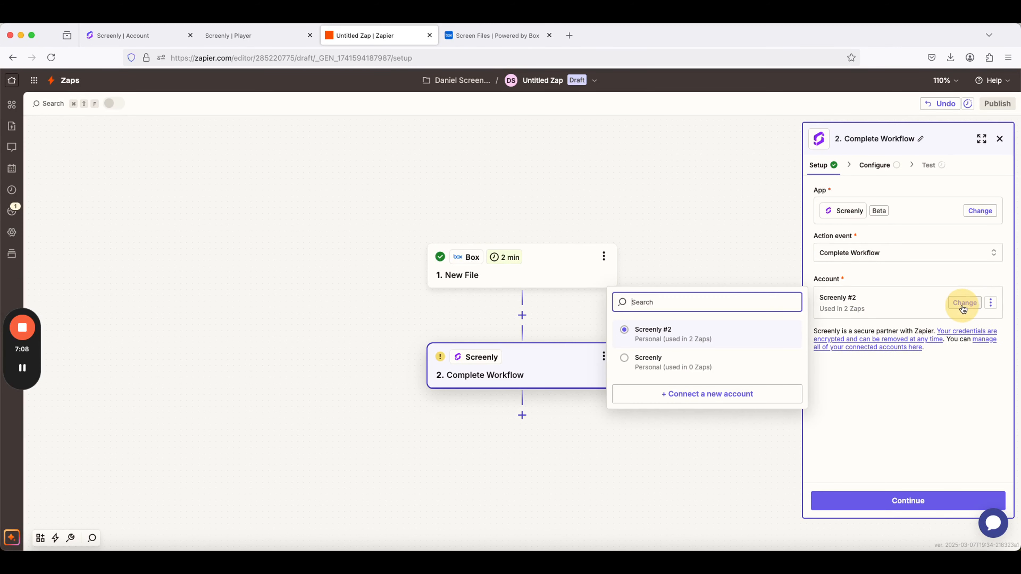
click(694, 397)
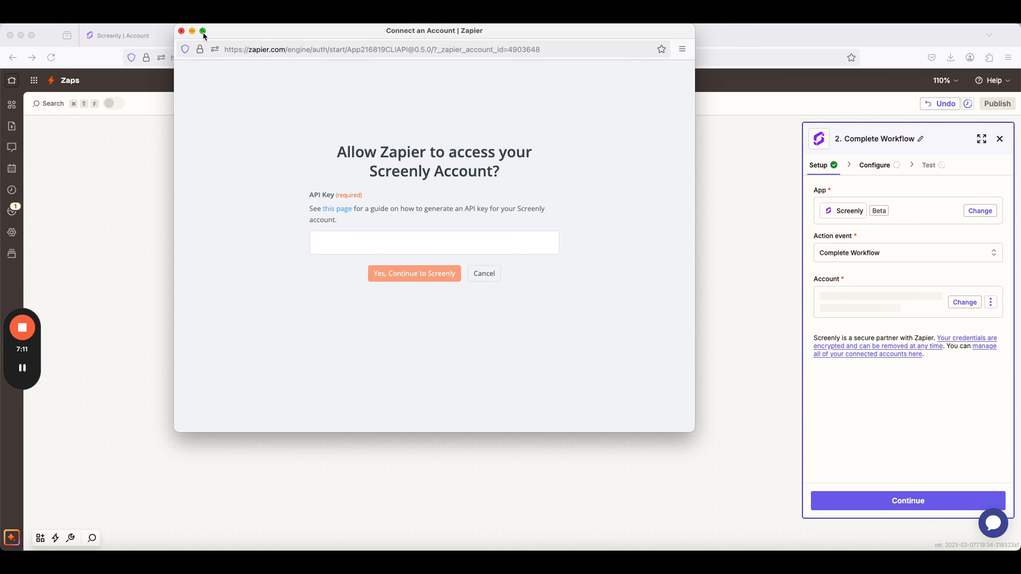
click(181, 31)
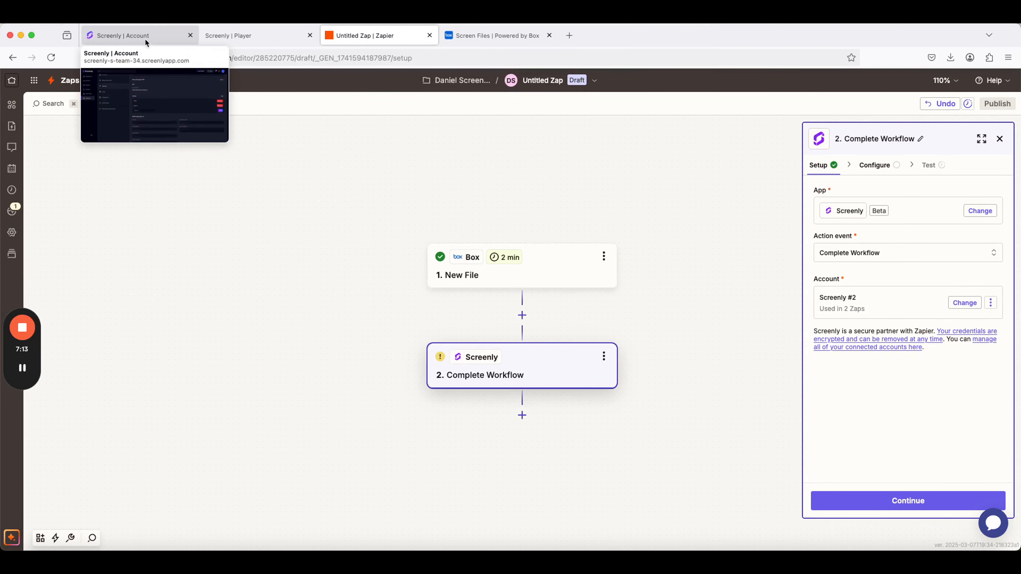
Switch to Screenly's security settings, reveal the API tokens and enter zapier as a new token name.
click(145, 39)
click(46, 274)
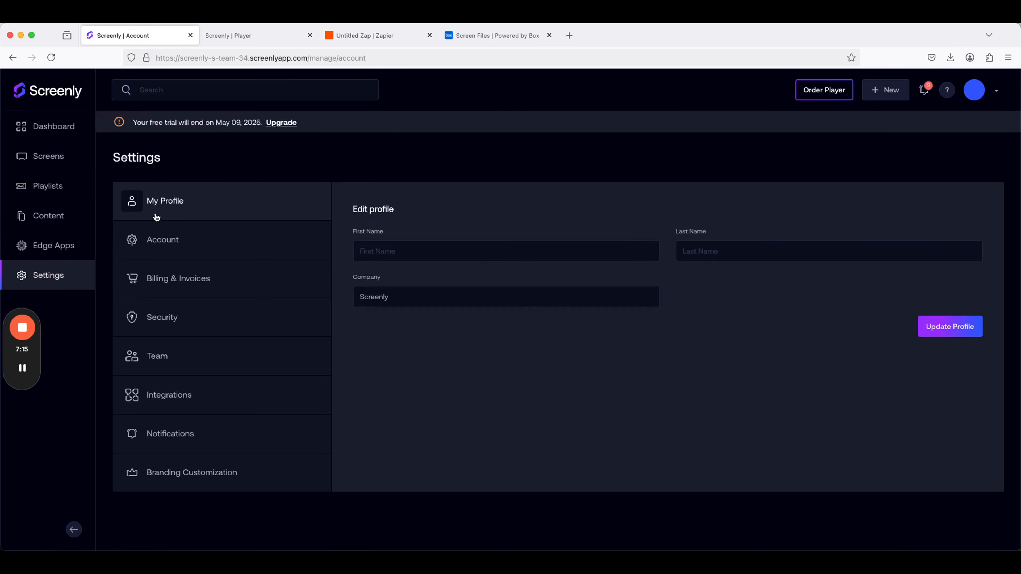
click(160, 323)
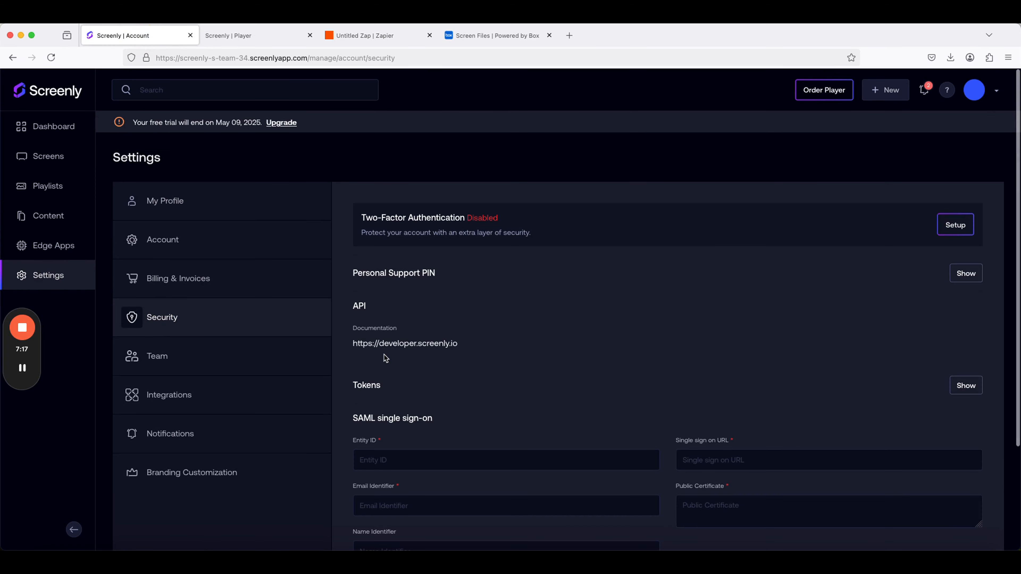
scroll(429, 397, down, 3)
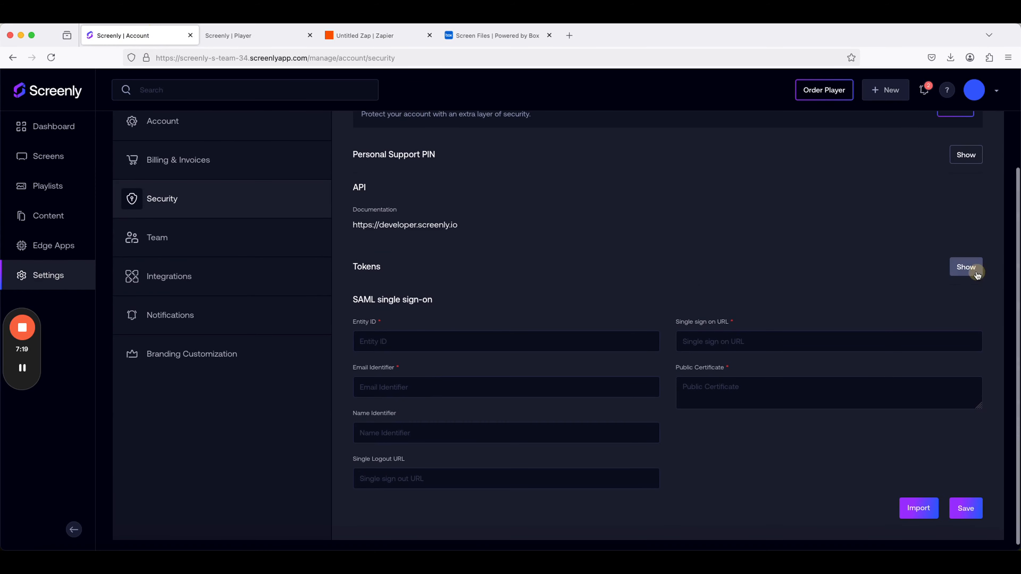
click(974, 268)
click(414, 371)
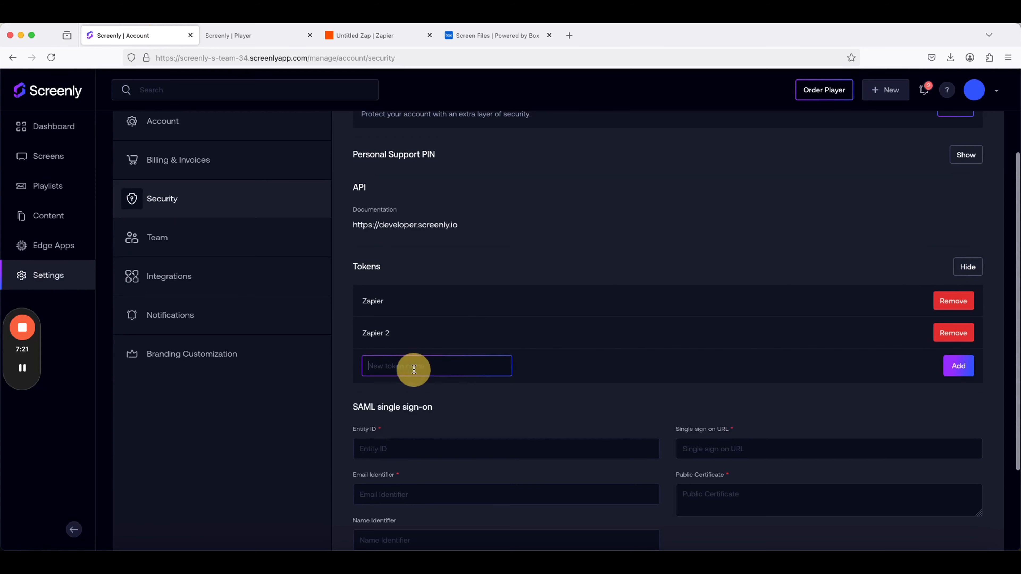
text(zapier)
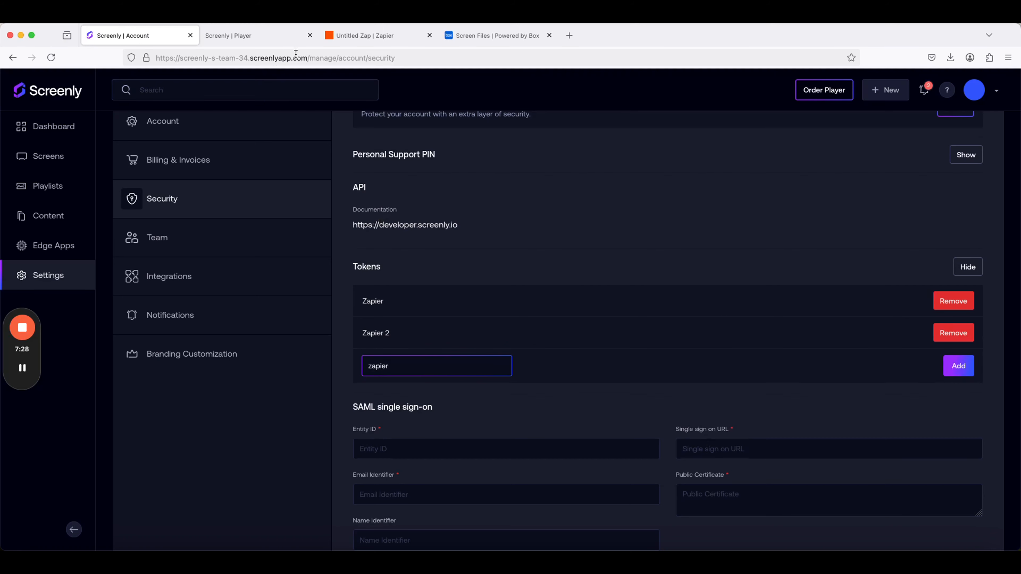
Switch to Zapier and map the Complete Workflow action's File URL to the Box File and its Asset Title to the Box Name.
click(355, 40)
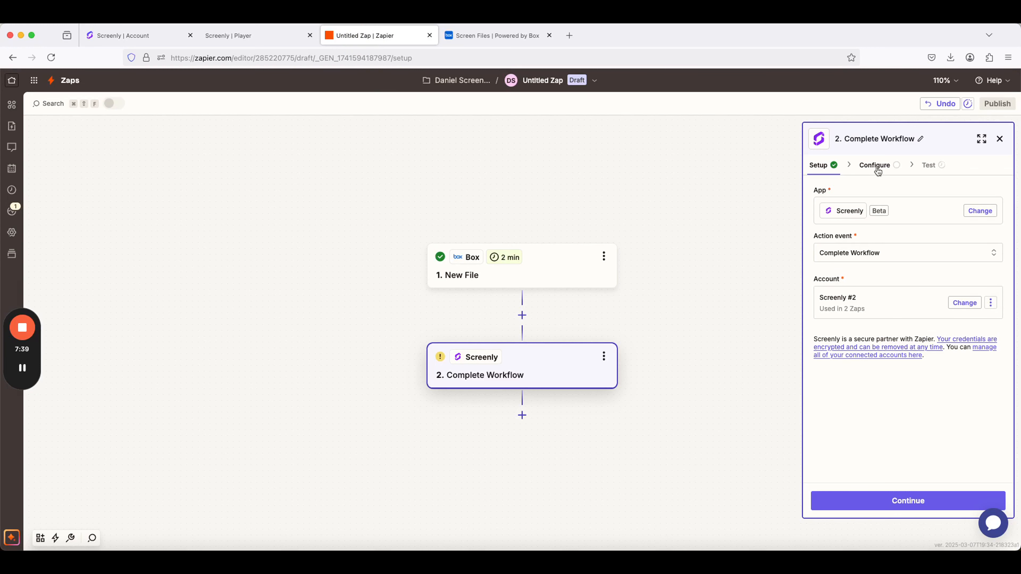
click(904, 501)
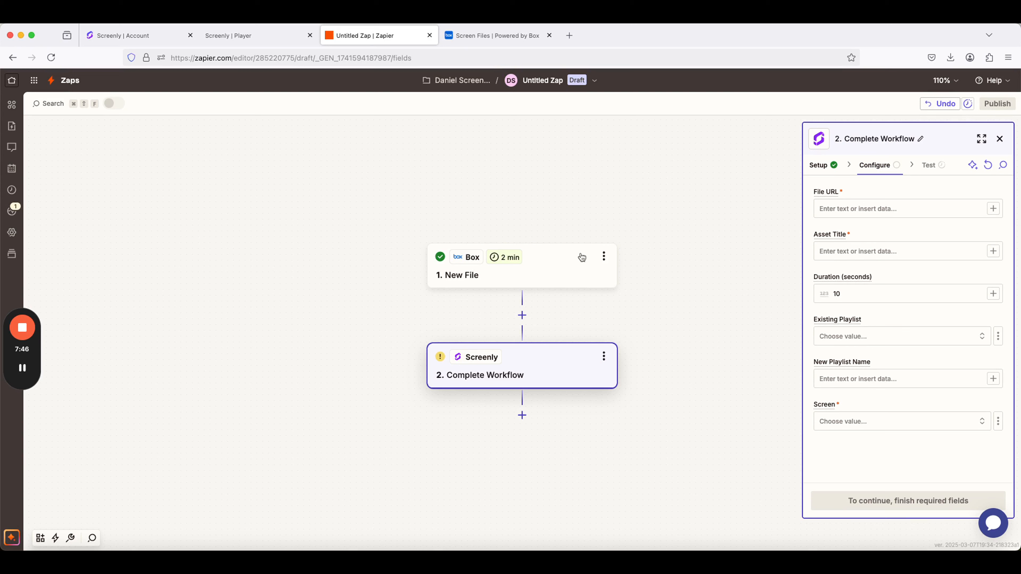
click(835, 206)
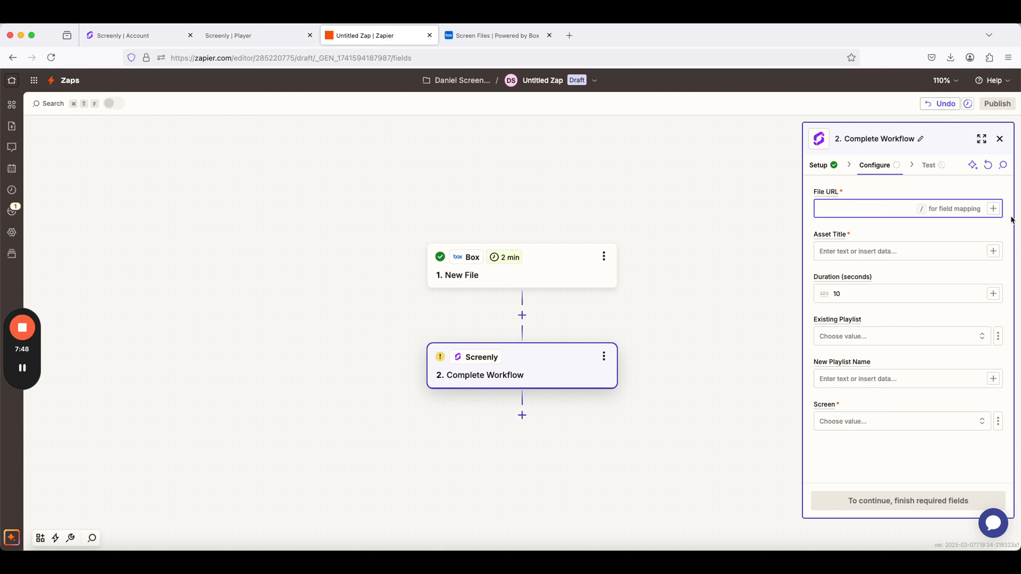
click(993, 208)
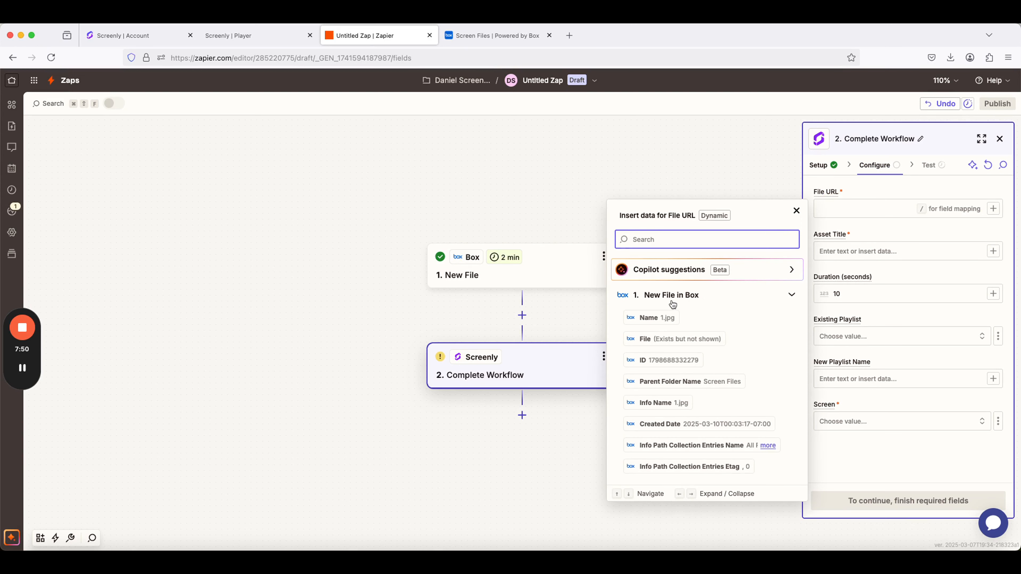
click(669, 341)
click(993, 252)
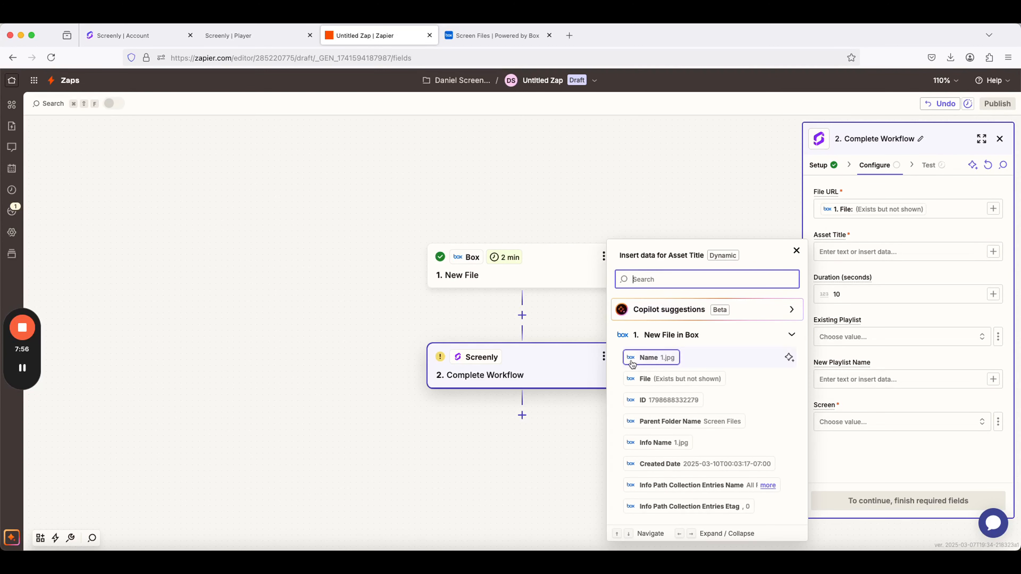
click(633, 362)
Set the action's duration to 30 seconds, its existing playlist to Test Playlist and its screen to Test Screen.
click(867, 296)
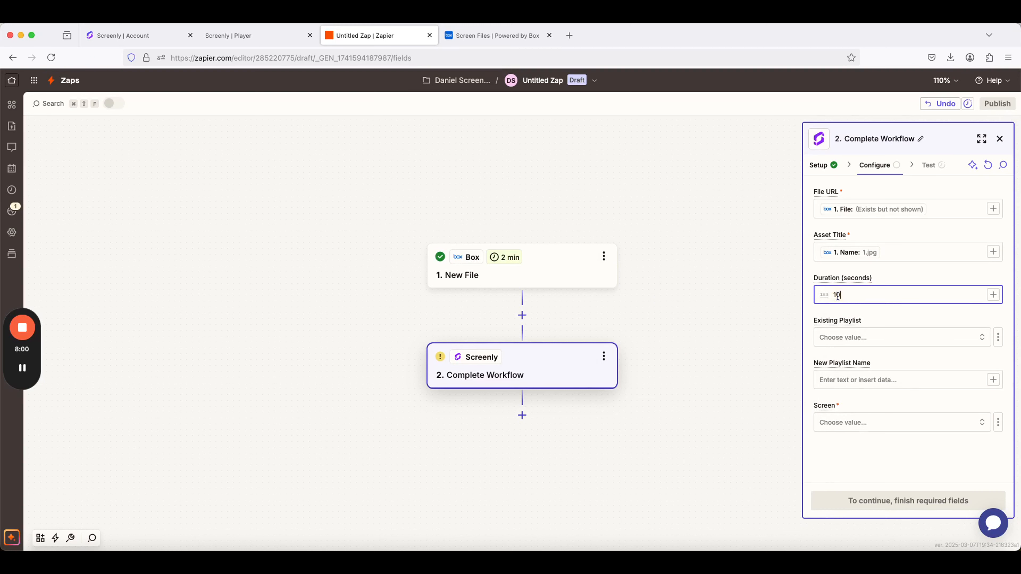
double_click(835, 295)
text(30)
click(857, 338)
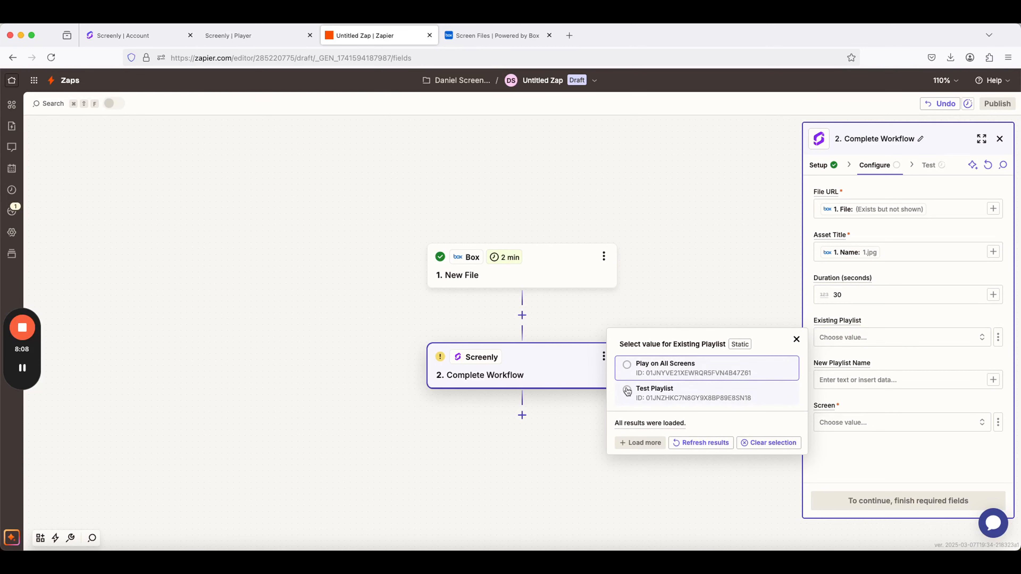
click(626, 388)
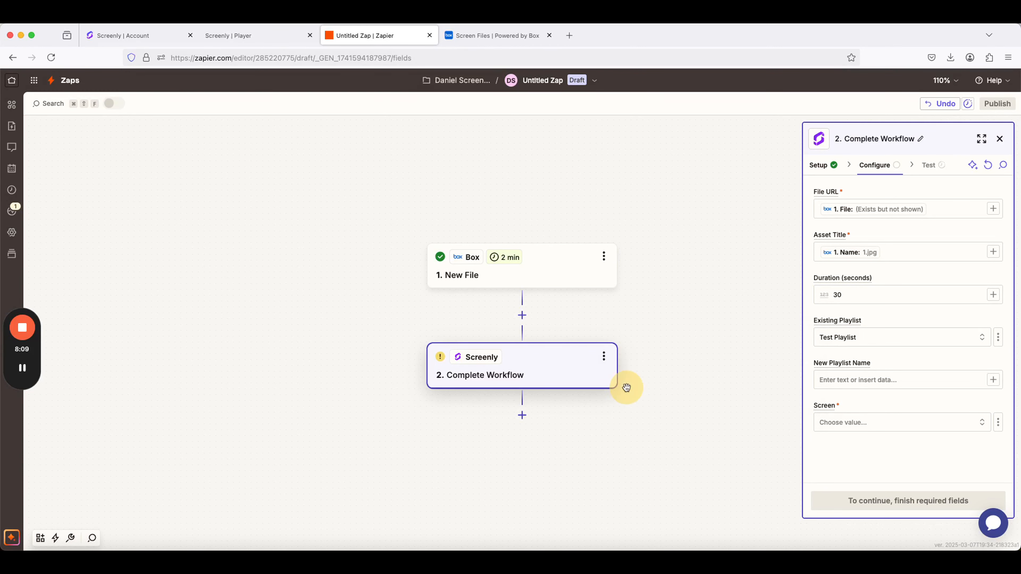
click(848, 421)
click(626, 449)
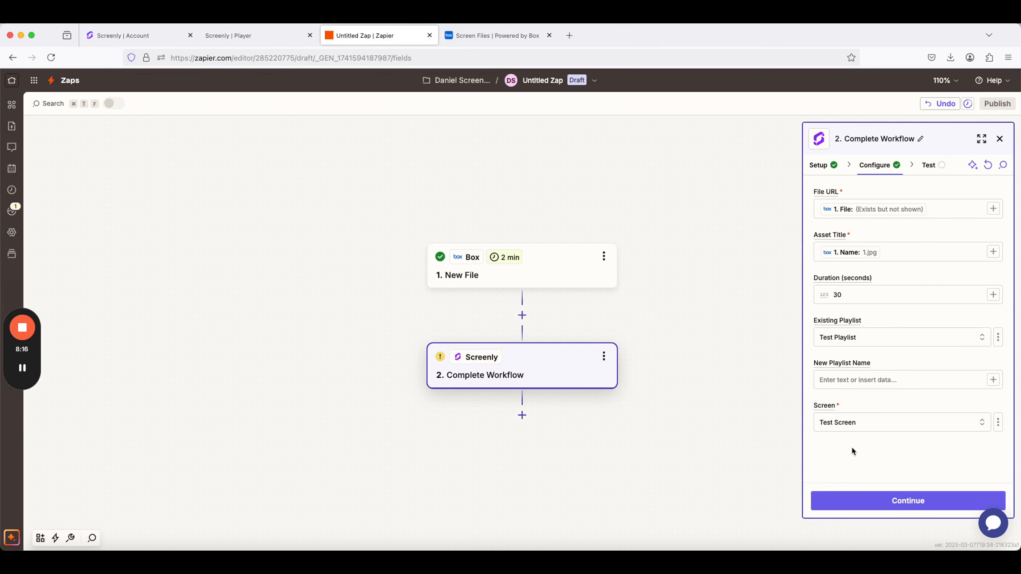
Test the Complete Workflow action, and switch to Screenly to check the playlists.
click(872, 501)
click(936, 502)
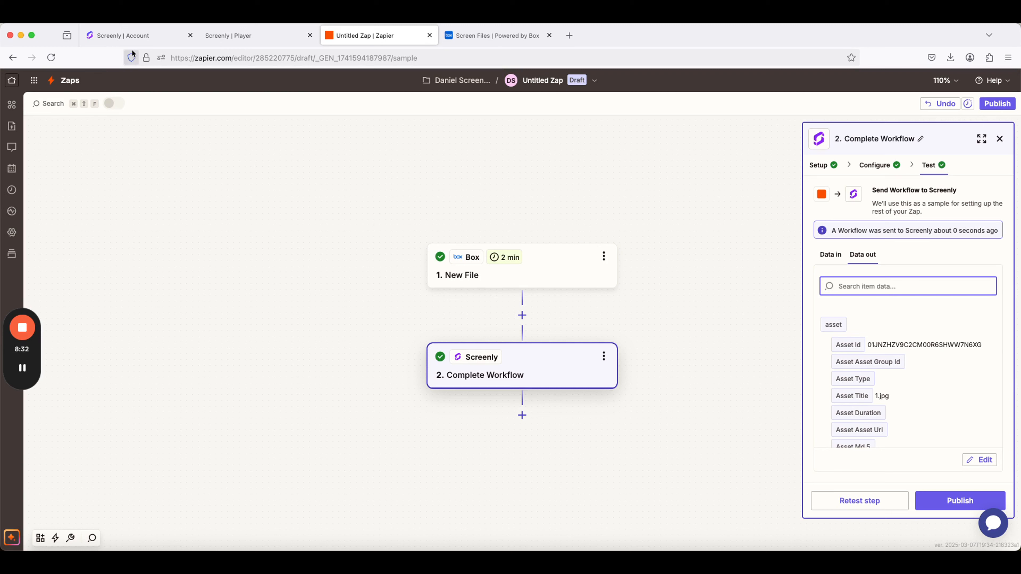
click(133, 36)
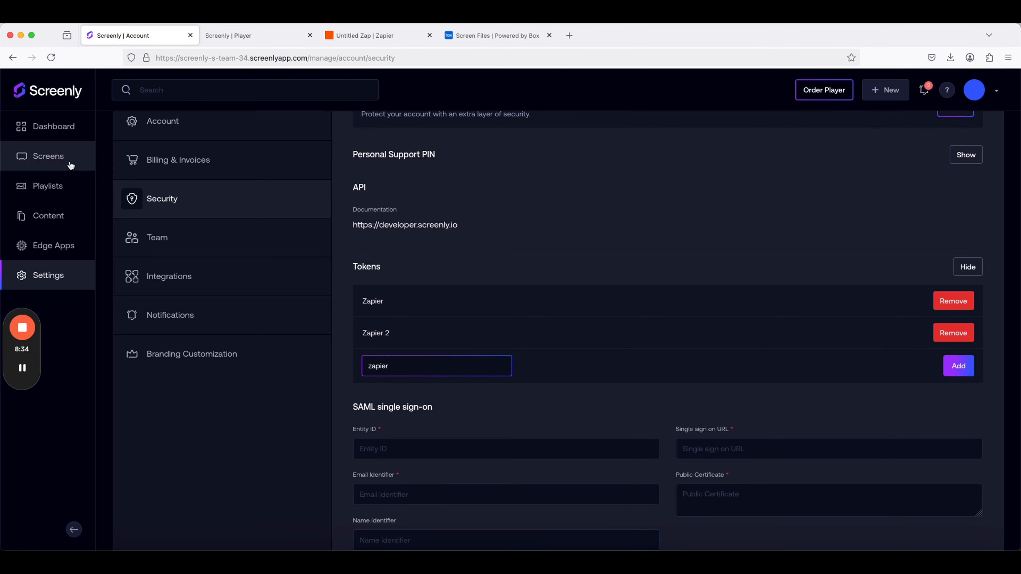
click(66, 188)
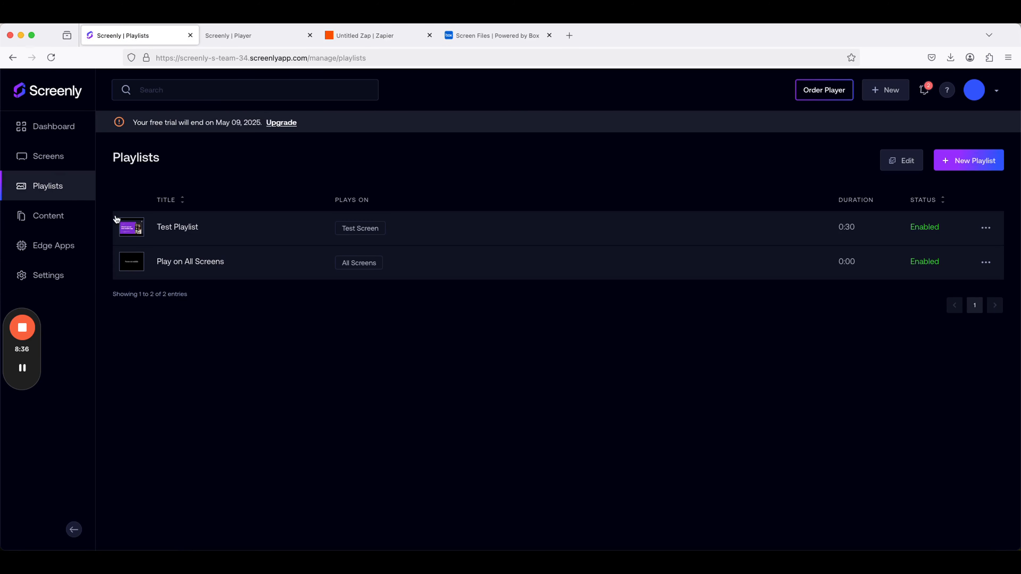
Open Test Playlist and check its content and the screen it plays on.
click(171, 227)
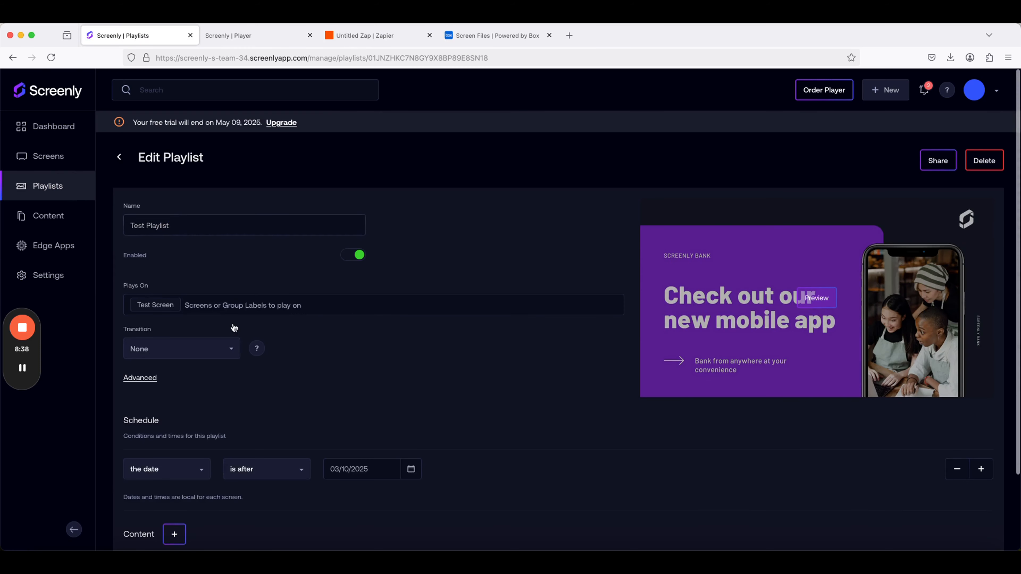
scroll(244, 367, down, 3)
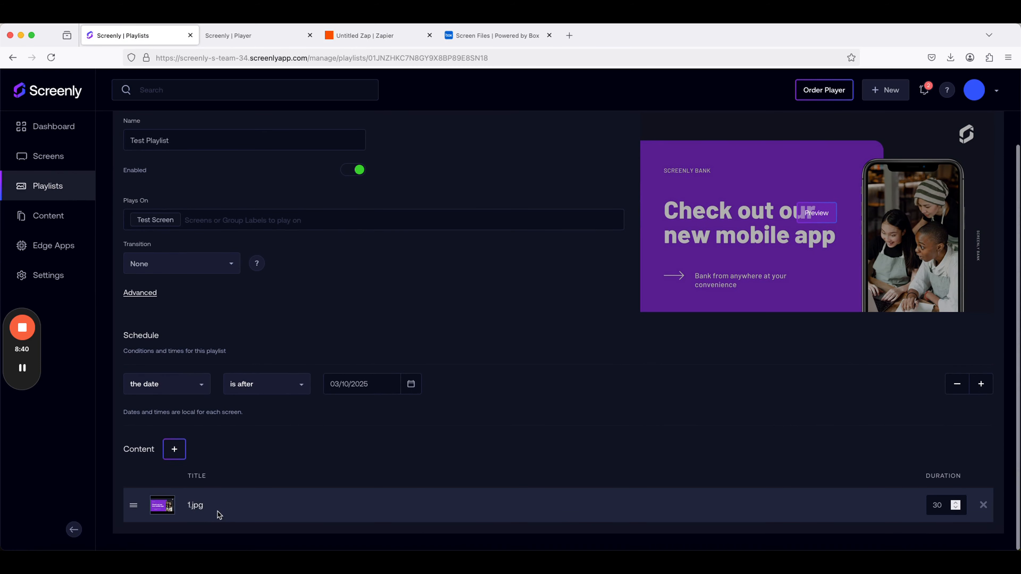
scroll(200, 360, up, 2)
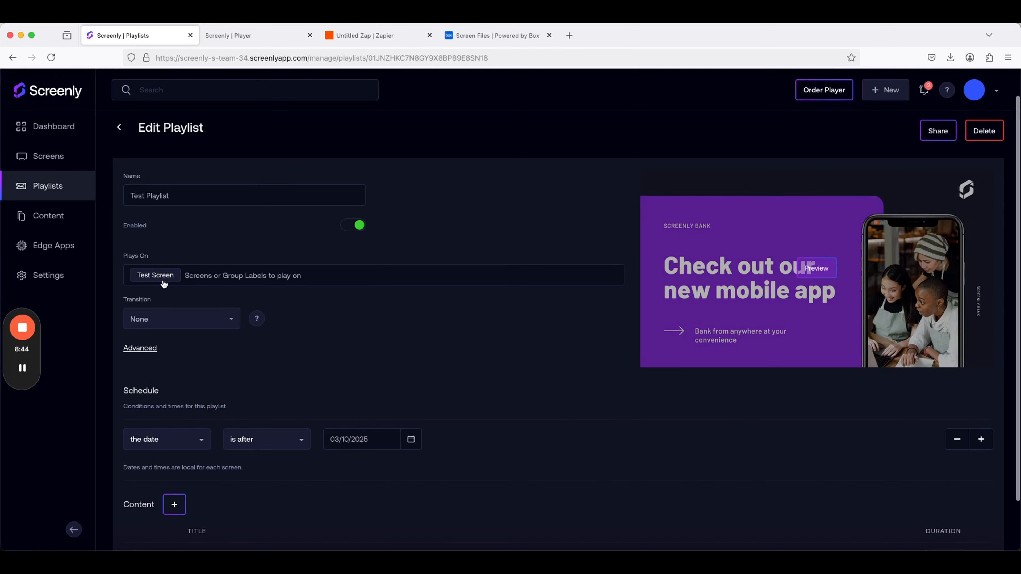
Open Test Screen's details and check the content of its current playlist.
click(60, 155)
click(153, 226)
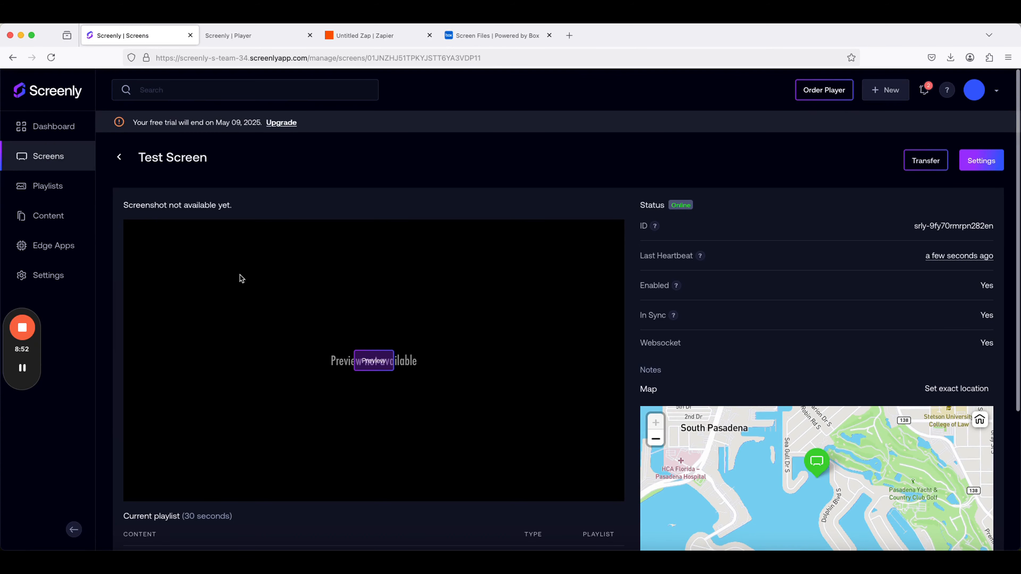
scroll(241, 279, down, 1)
scroll(241, 278, down, 2)
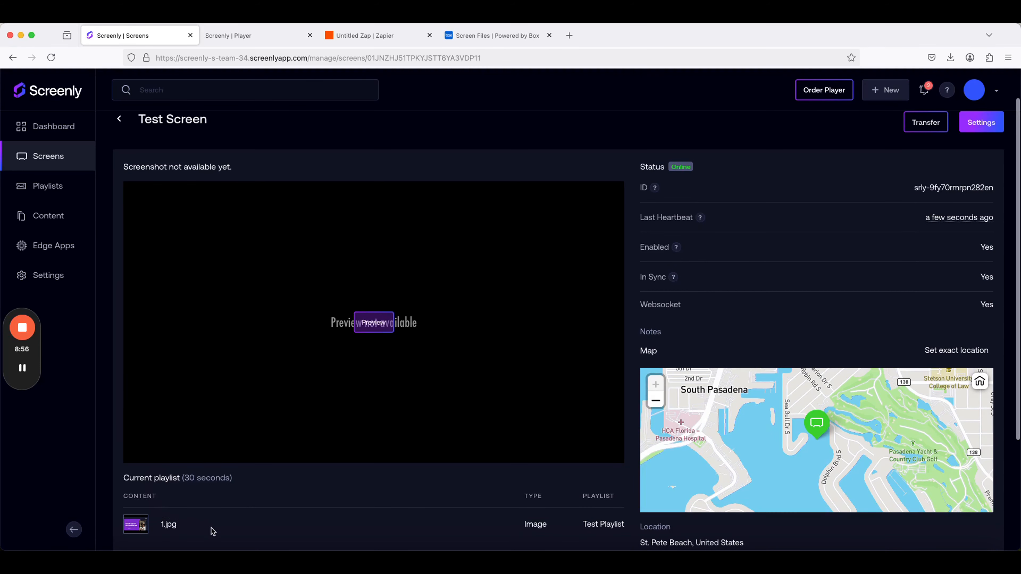
scroll(199, 530, down, 1)
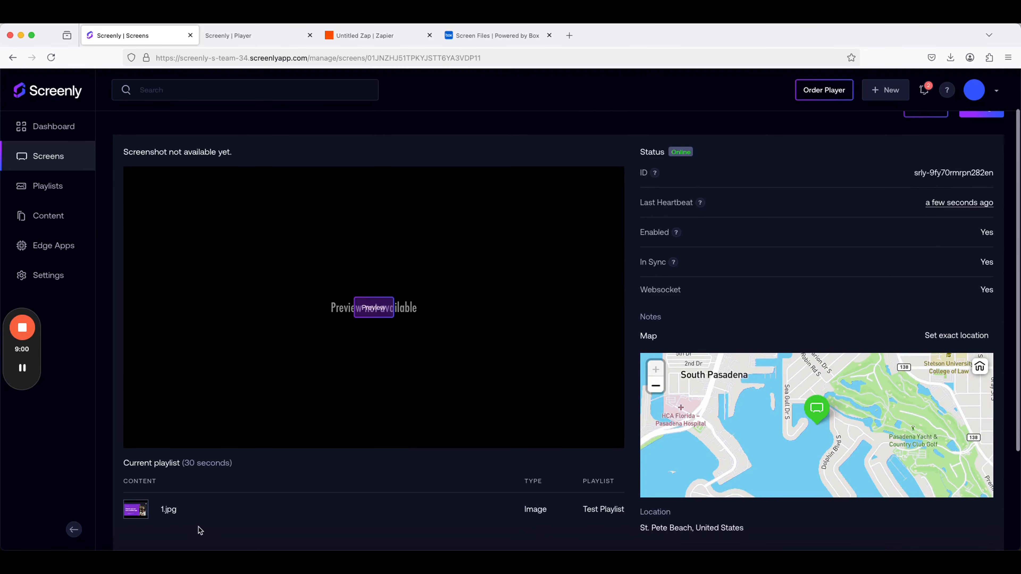
Switch to Zapier and publish the Zap with the Box trigger and Screenly action.
mouse_move(358, 38)
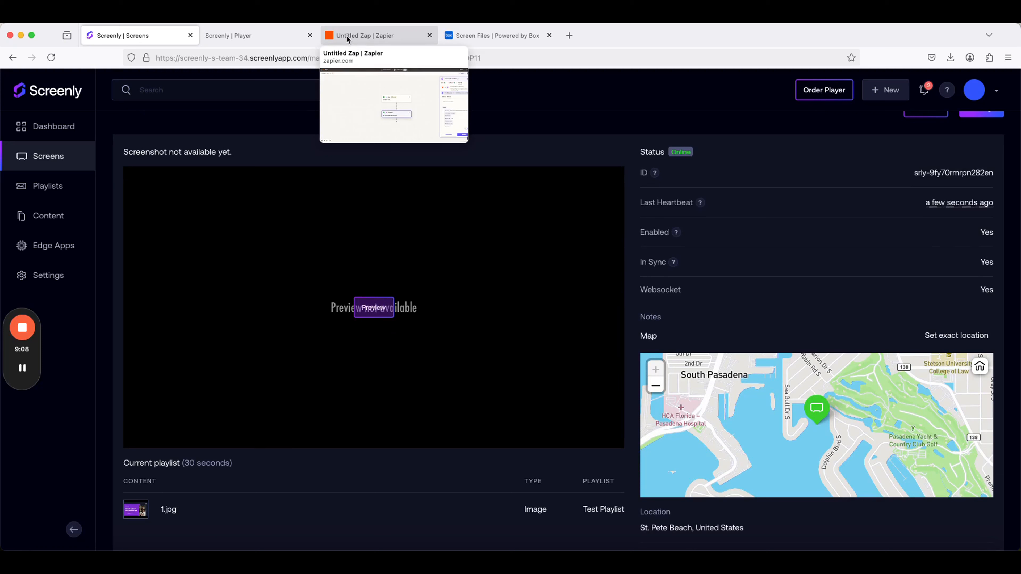
click(346, 35)
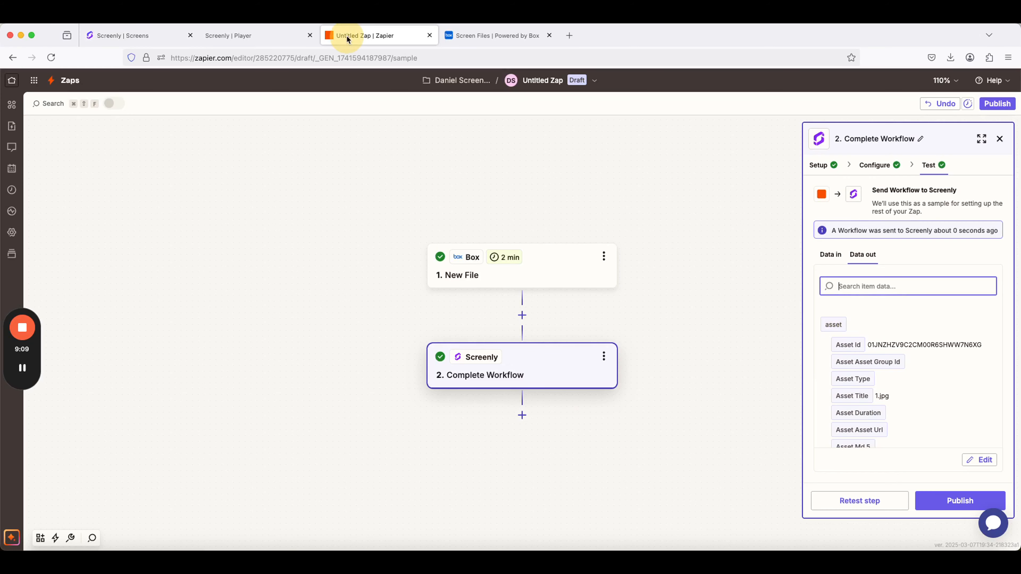
click(933, 505)
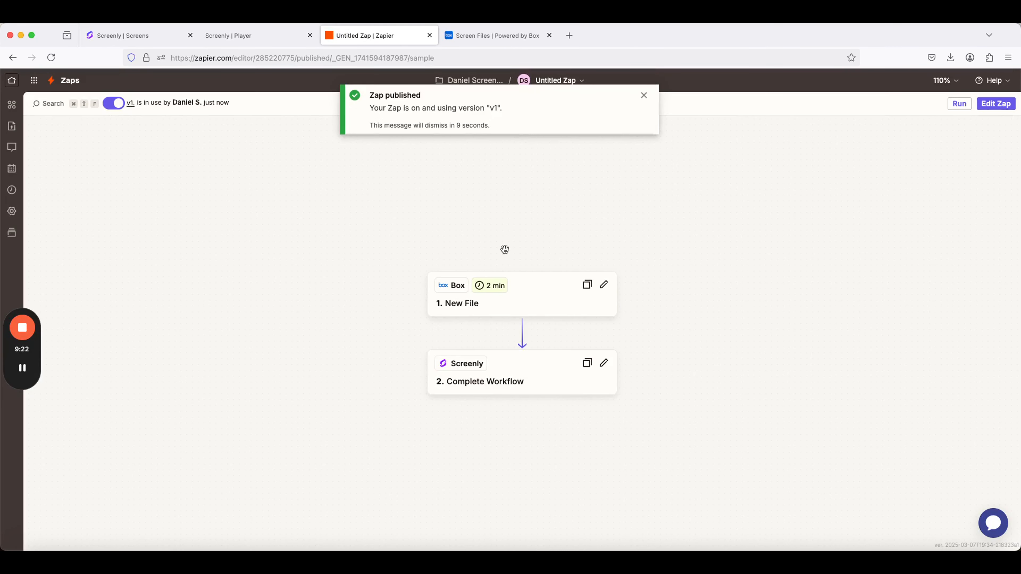
Check the Screen Files folder in Box, and switch to Screenly to reopen Test Screen's details.
click(512, 45)
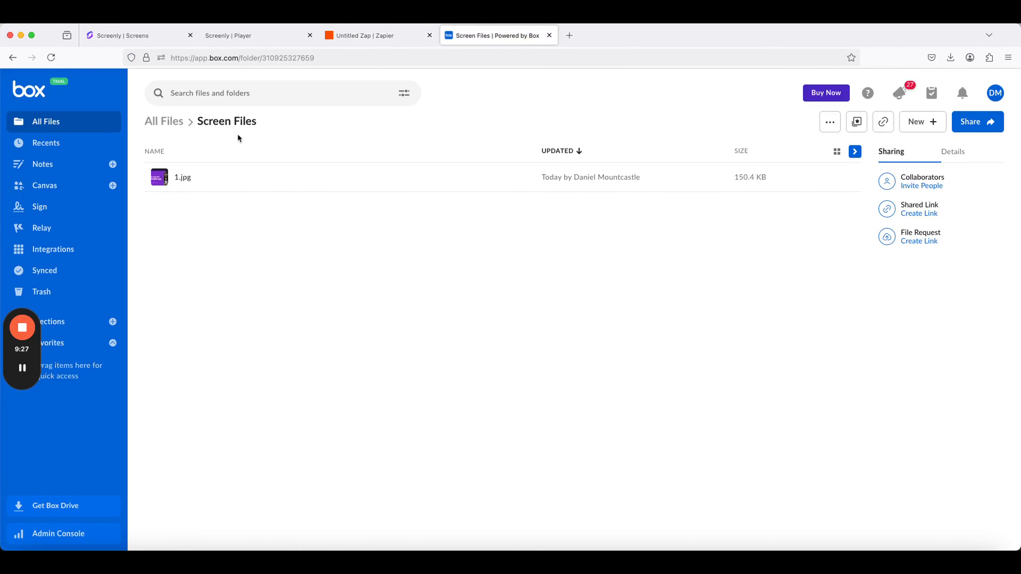
click(148, 35)
click(33, 160)
click(34, 184)
click(40, 155)
click(192, 230)
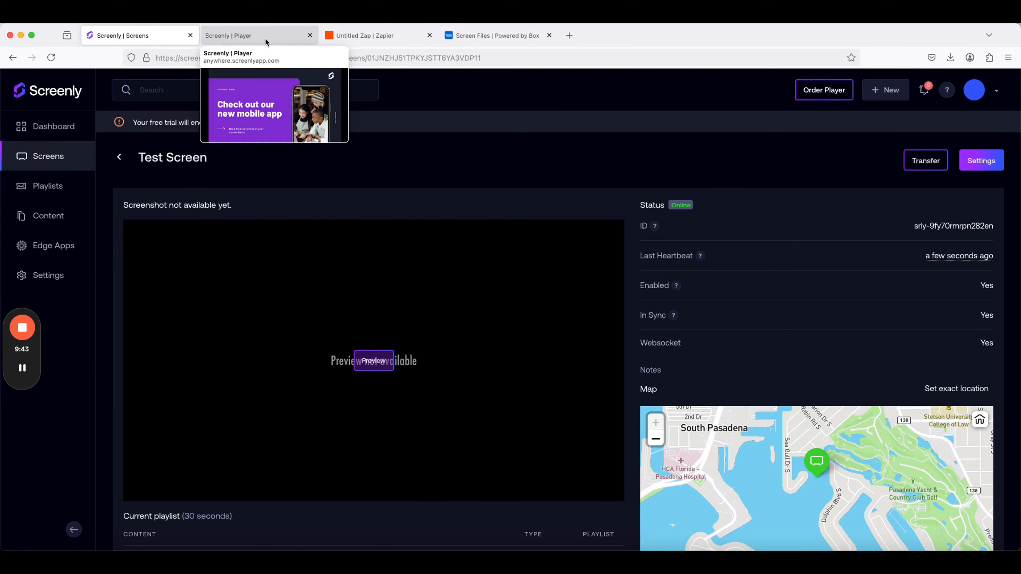
View the image playing in the Screenly player, and return to the published Zap in Zapier by way of Box's Screen Files folder.
click(265, 38)
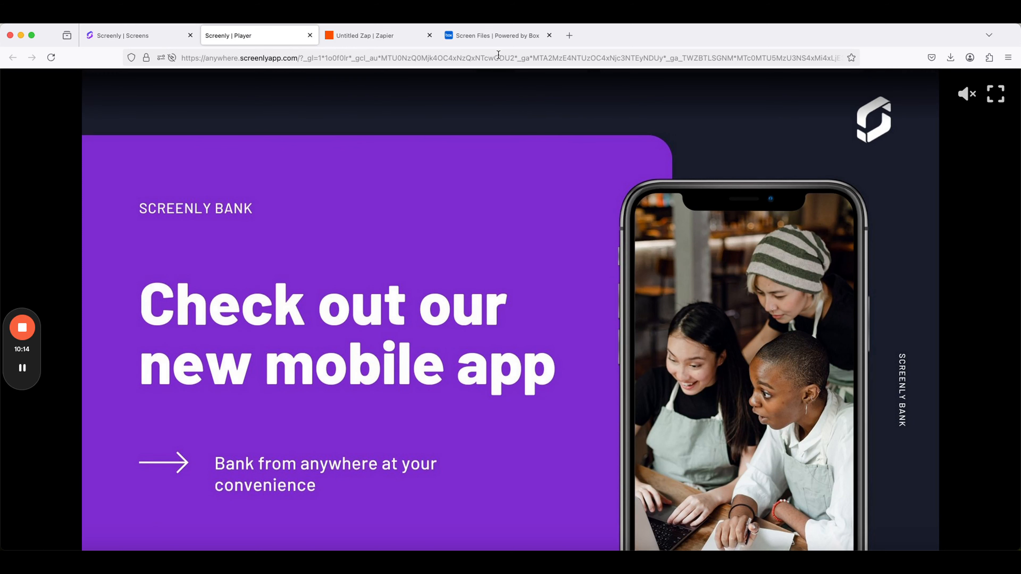
mouse_move(503, 41)
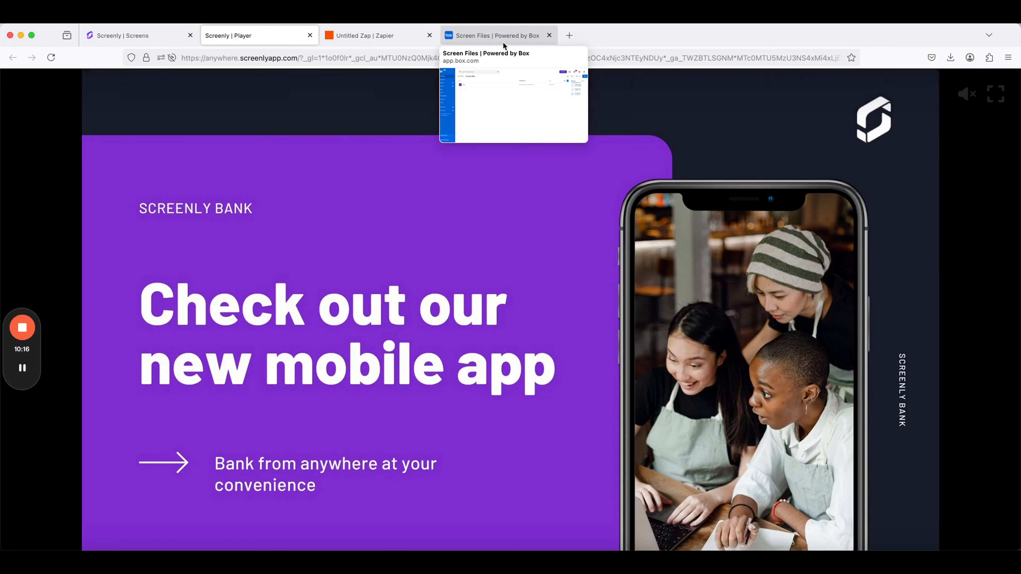
click(503, 42)
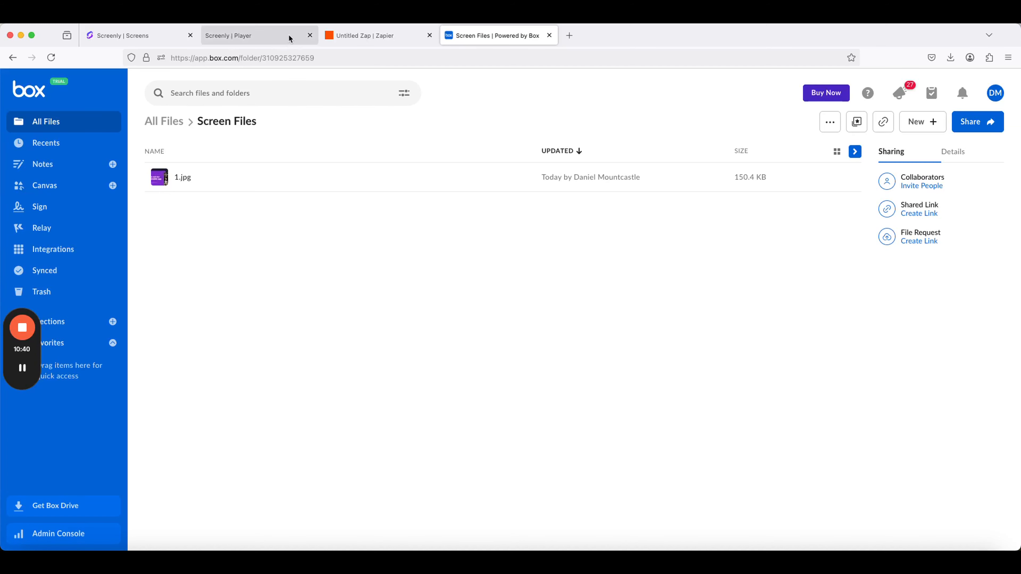
click(350, 36)
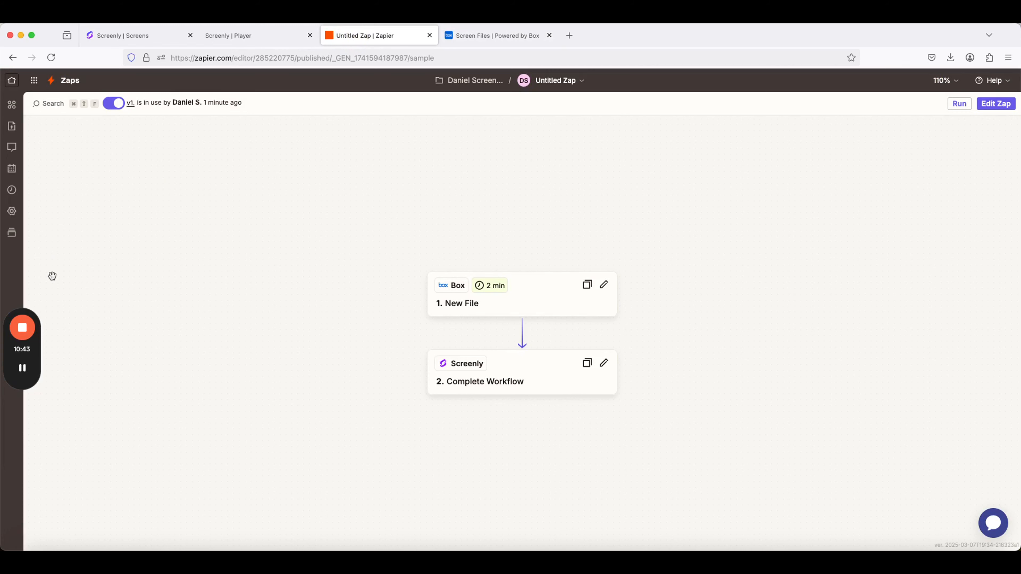